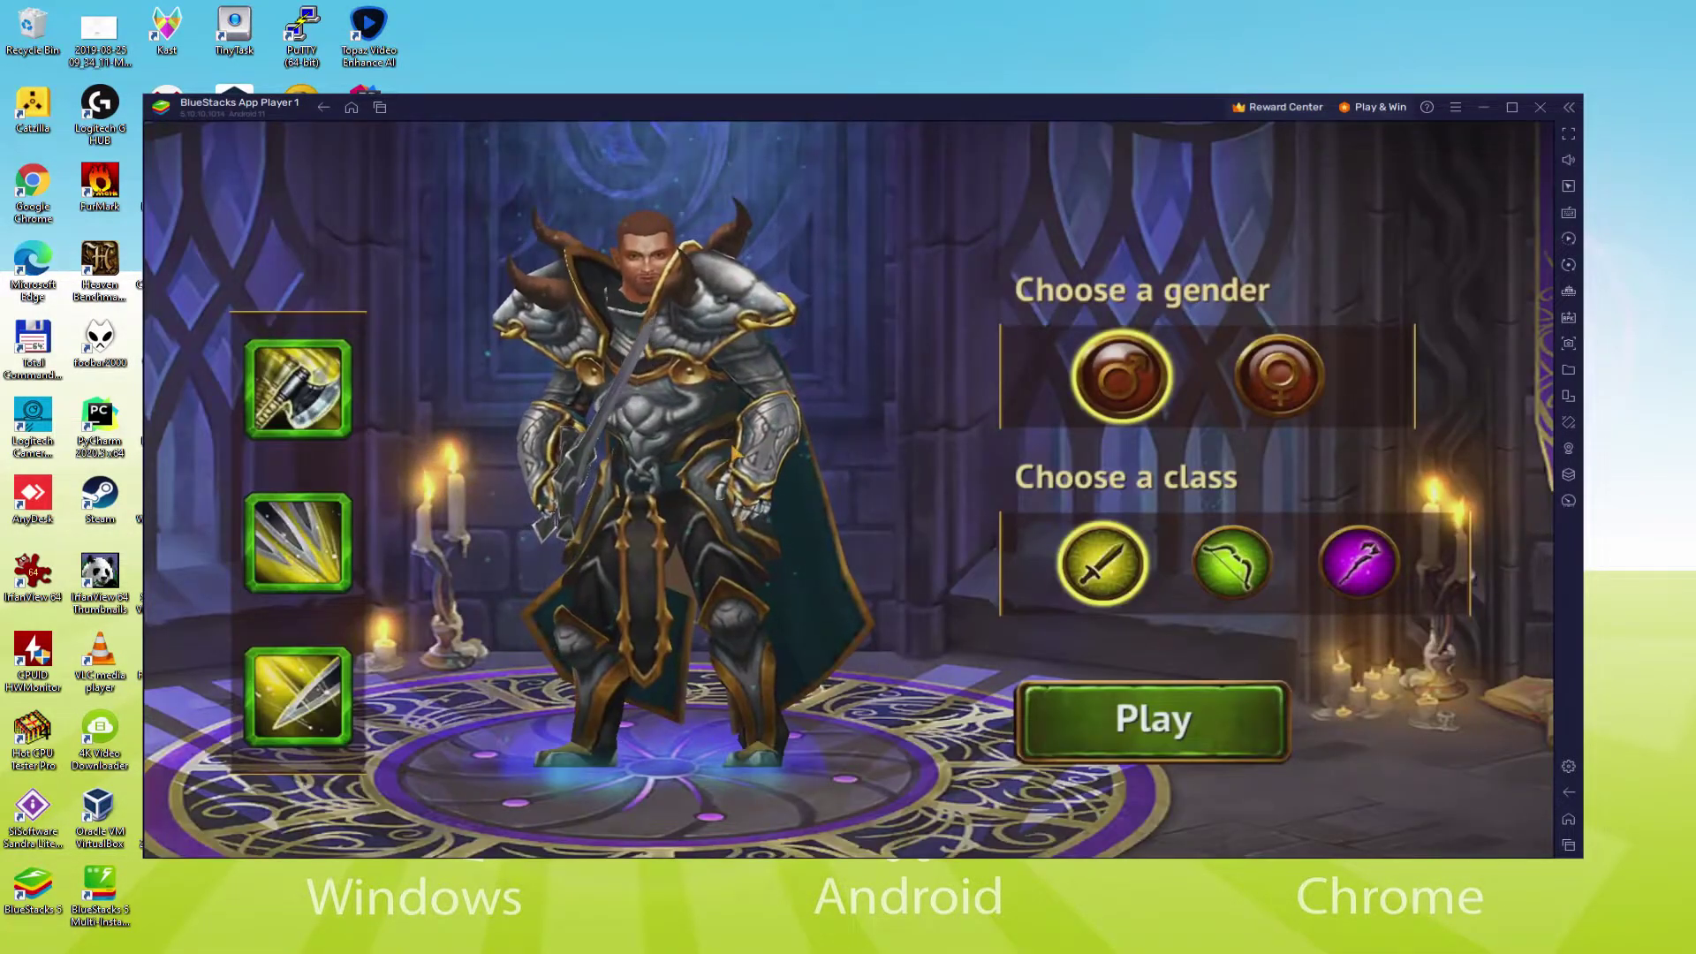
- Preview the warrior's skill descriptions, then compare the female warrior, female archer and male archer characters
left_click(305, 530)
left_click(353, 698)
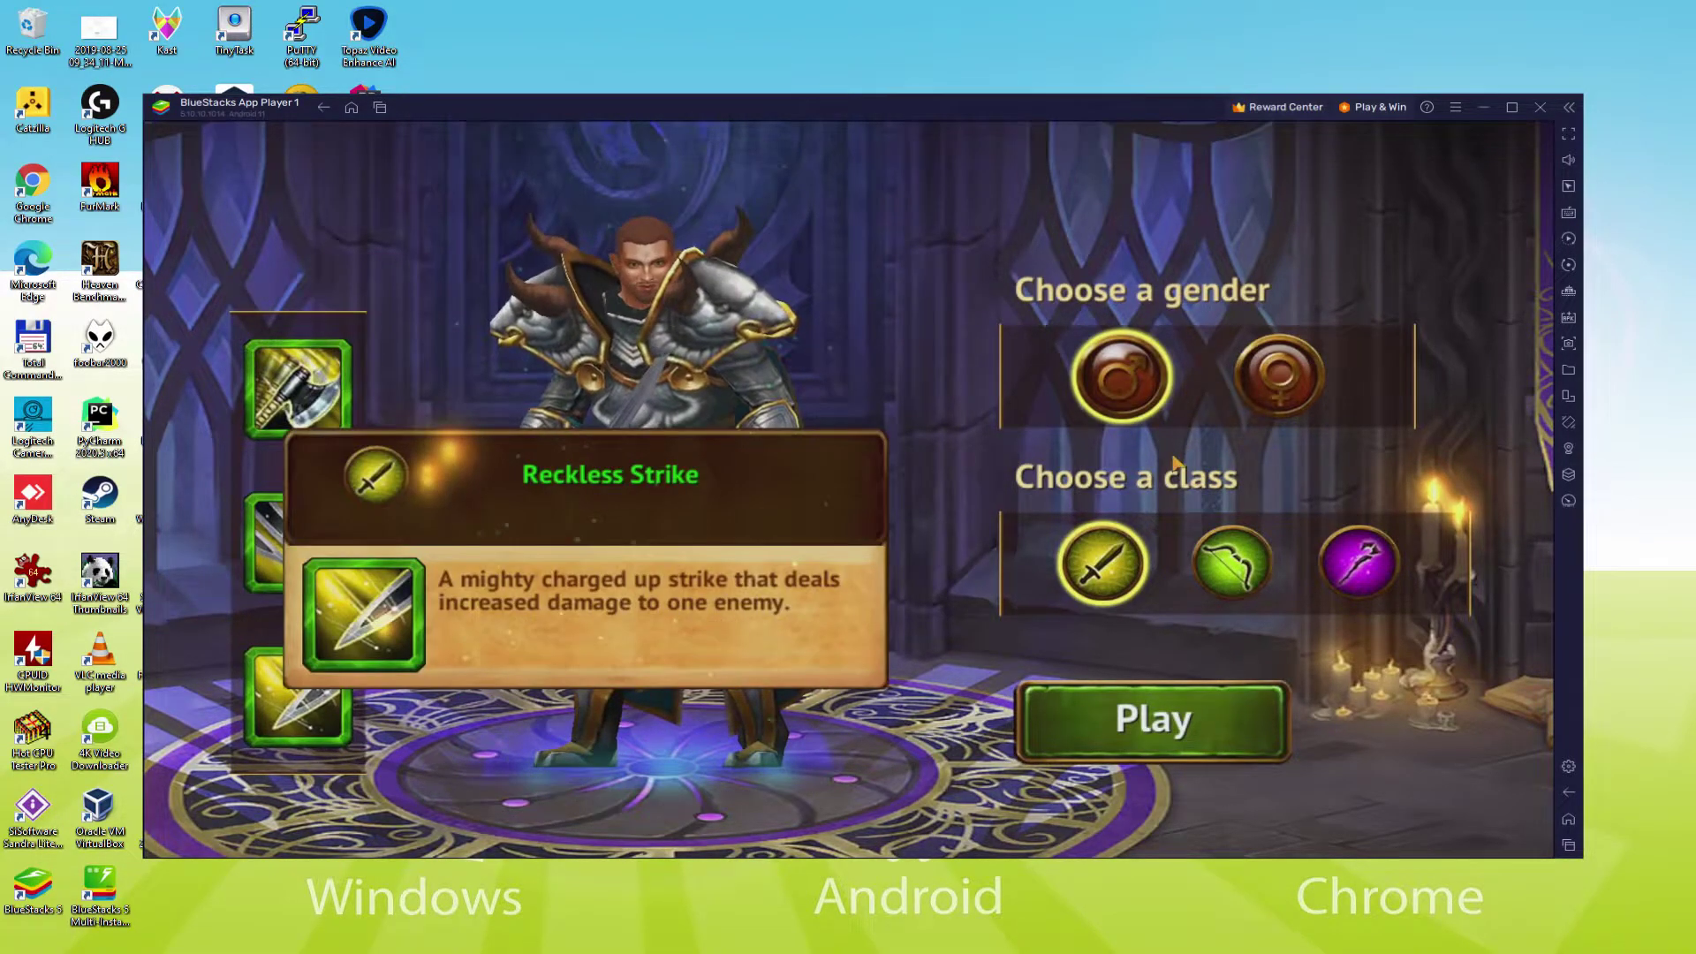
left_click(1277, 402)
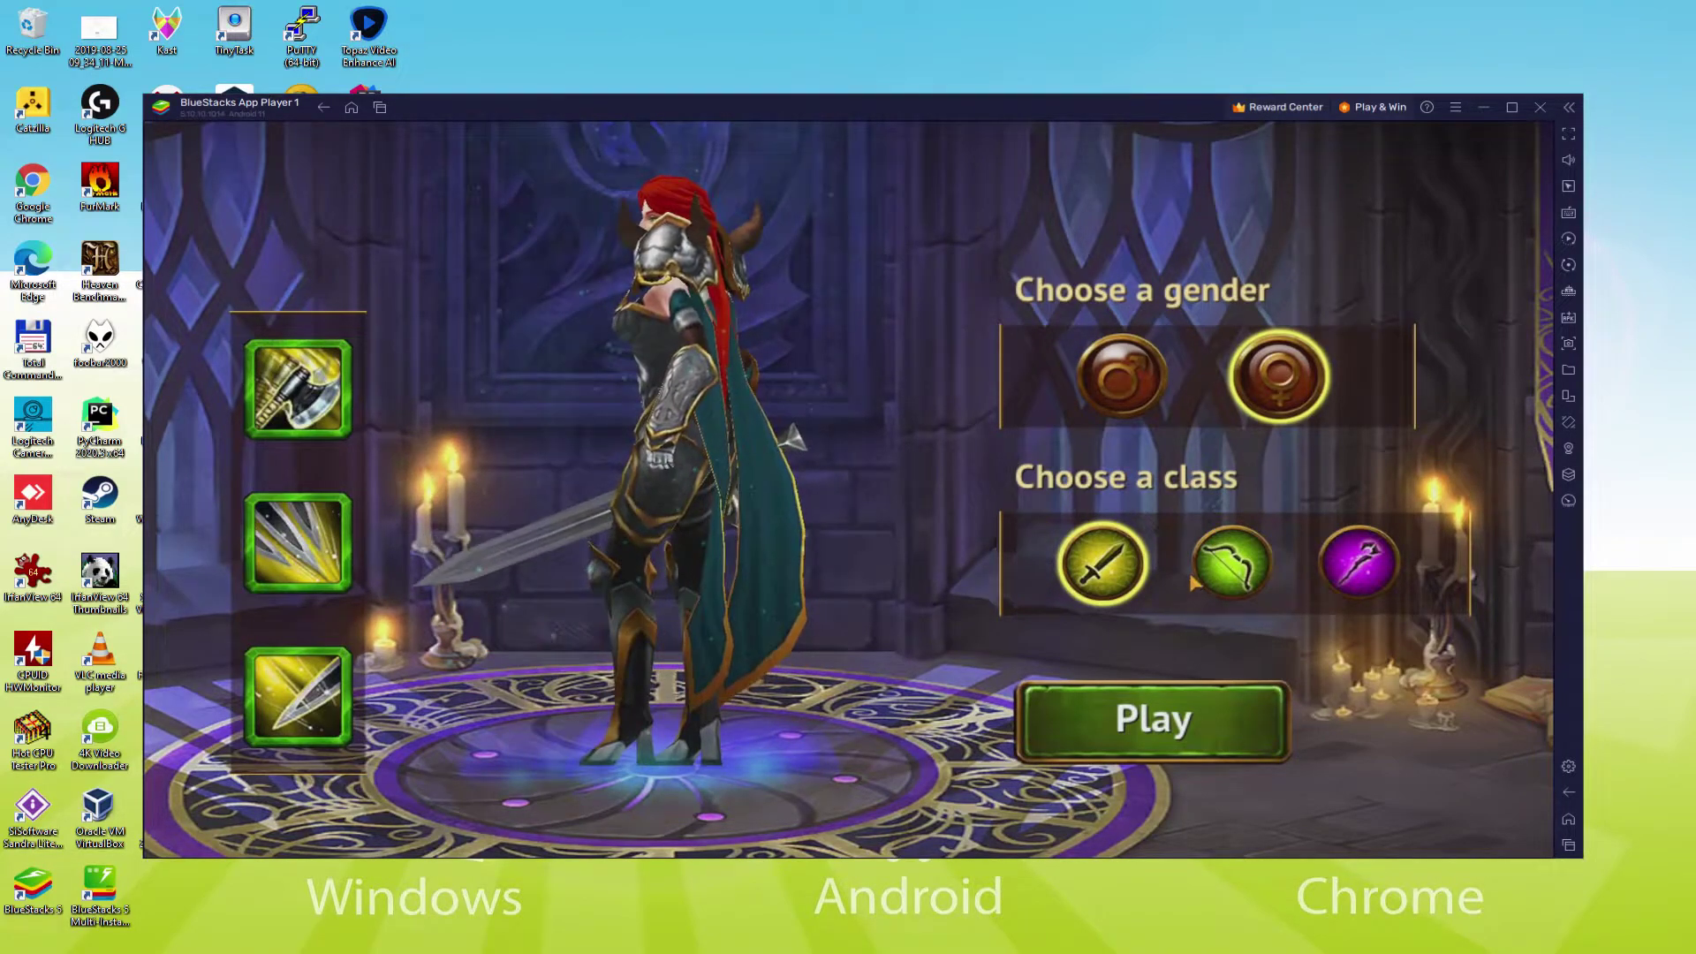
left_click(1232, 562)
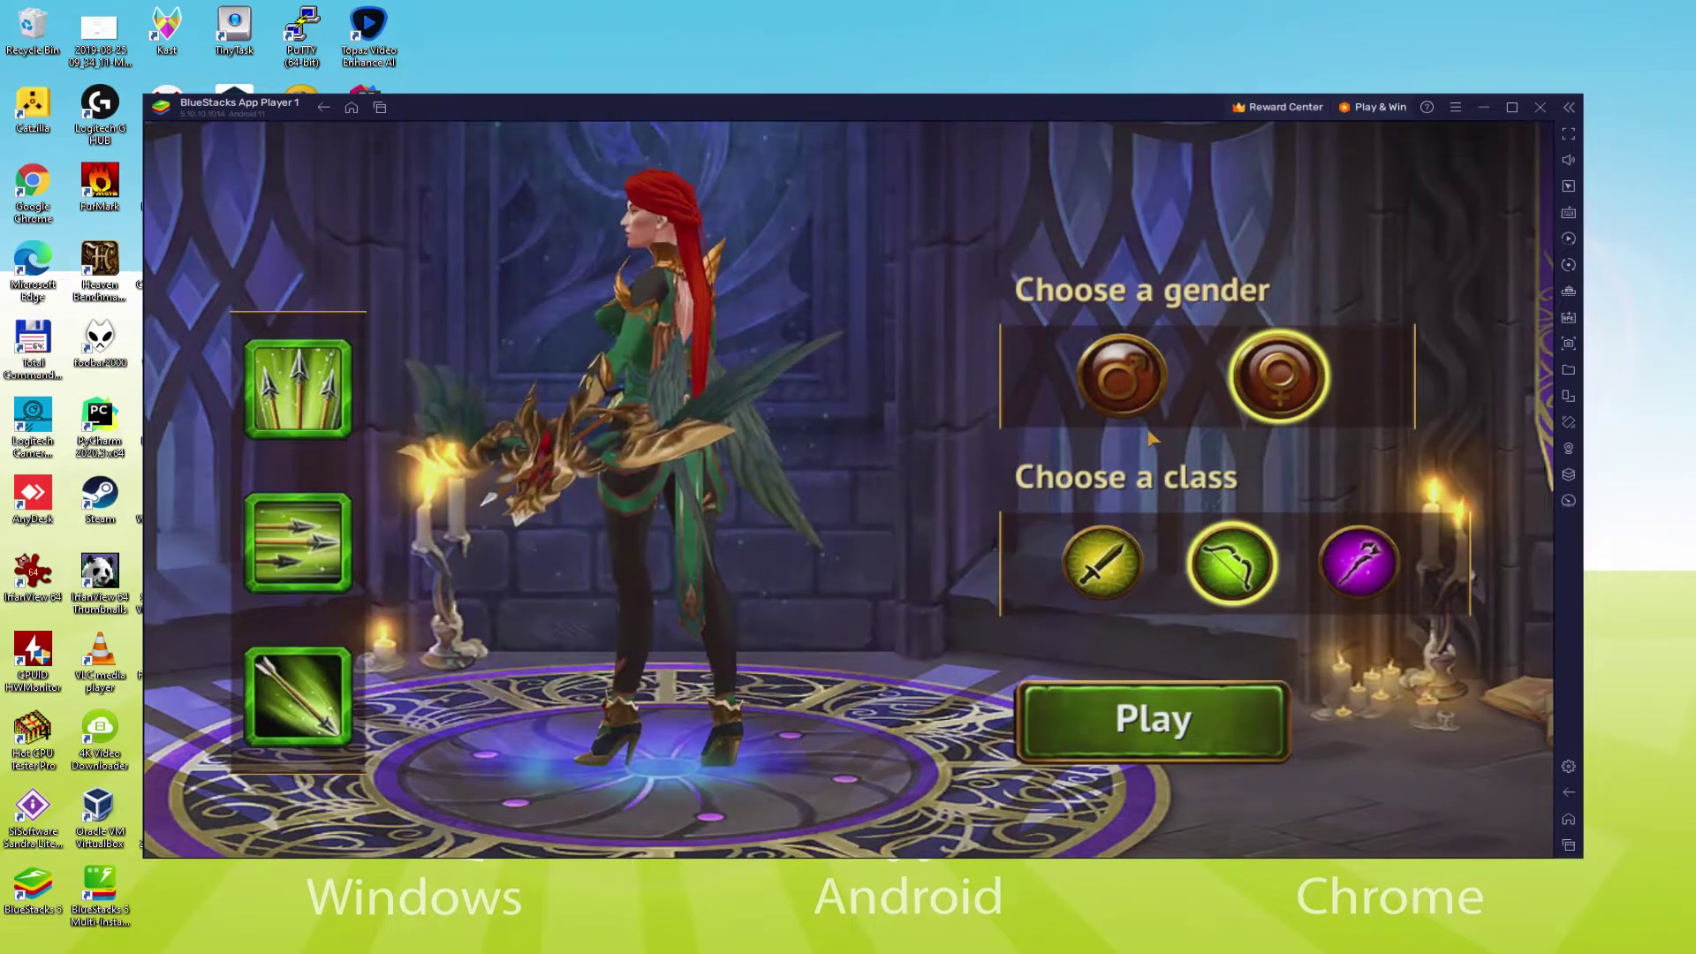
left_click(1123, 380)
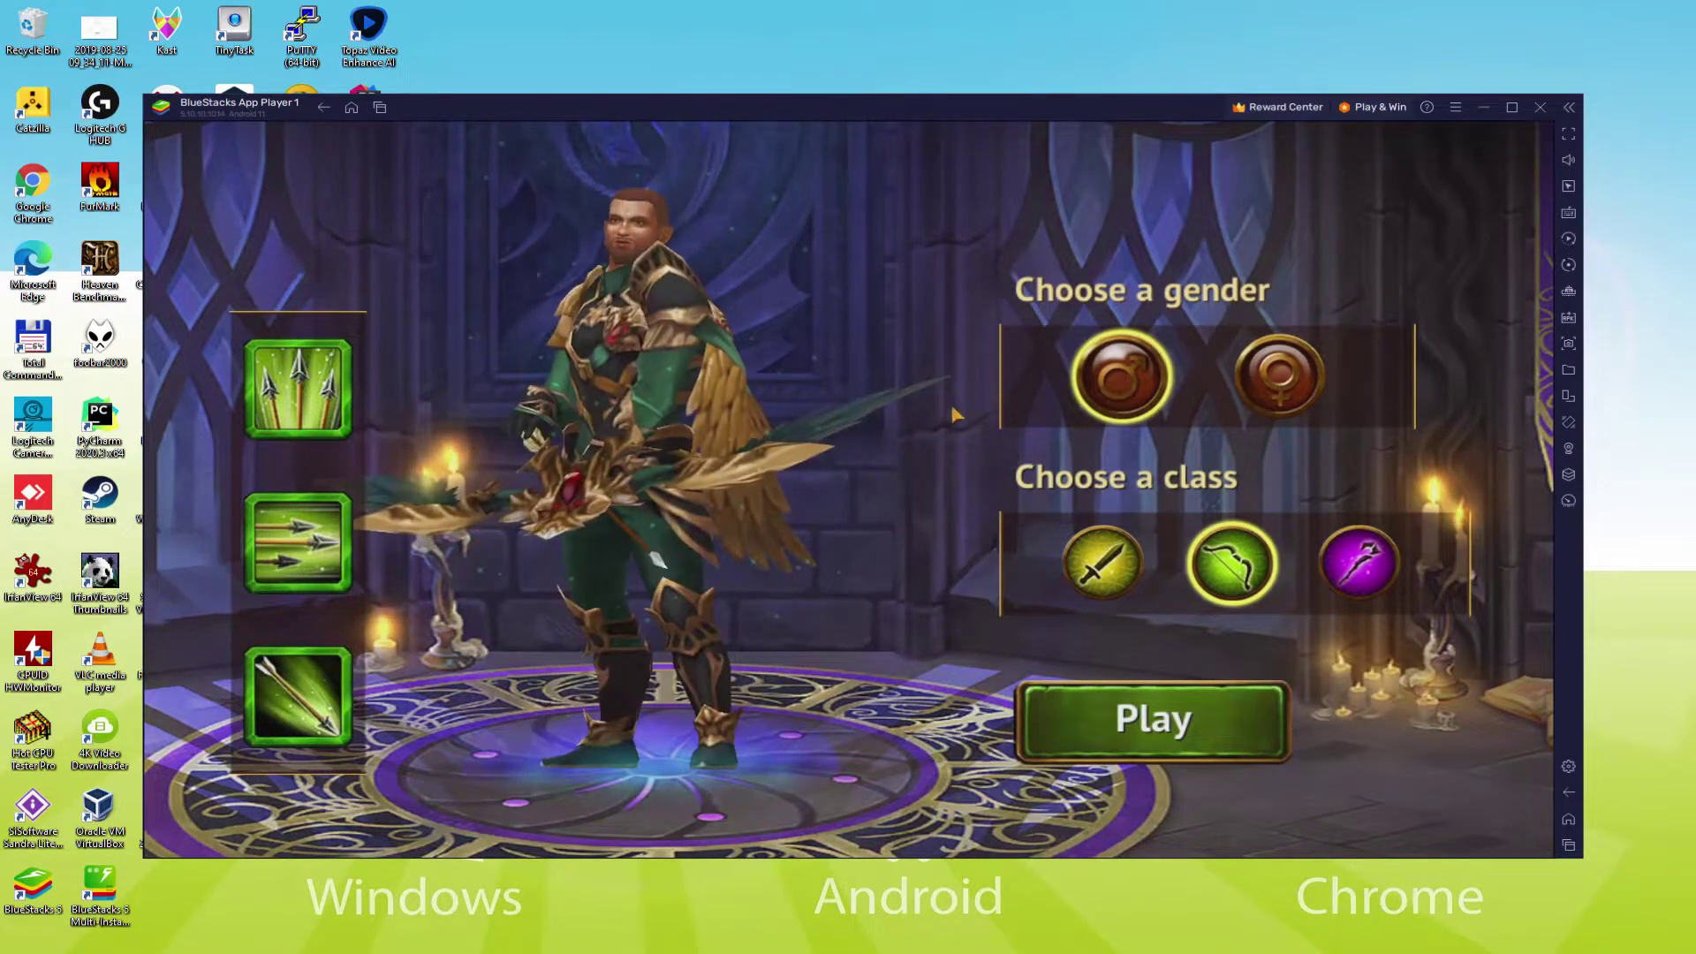
- Create a female mage character and choose the blonde appearance preset for her
left_click(1359, 562)
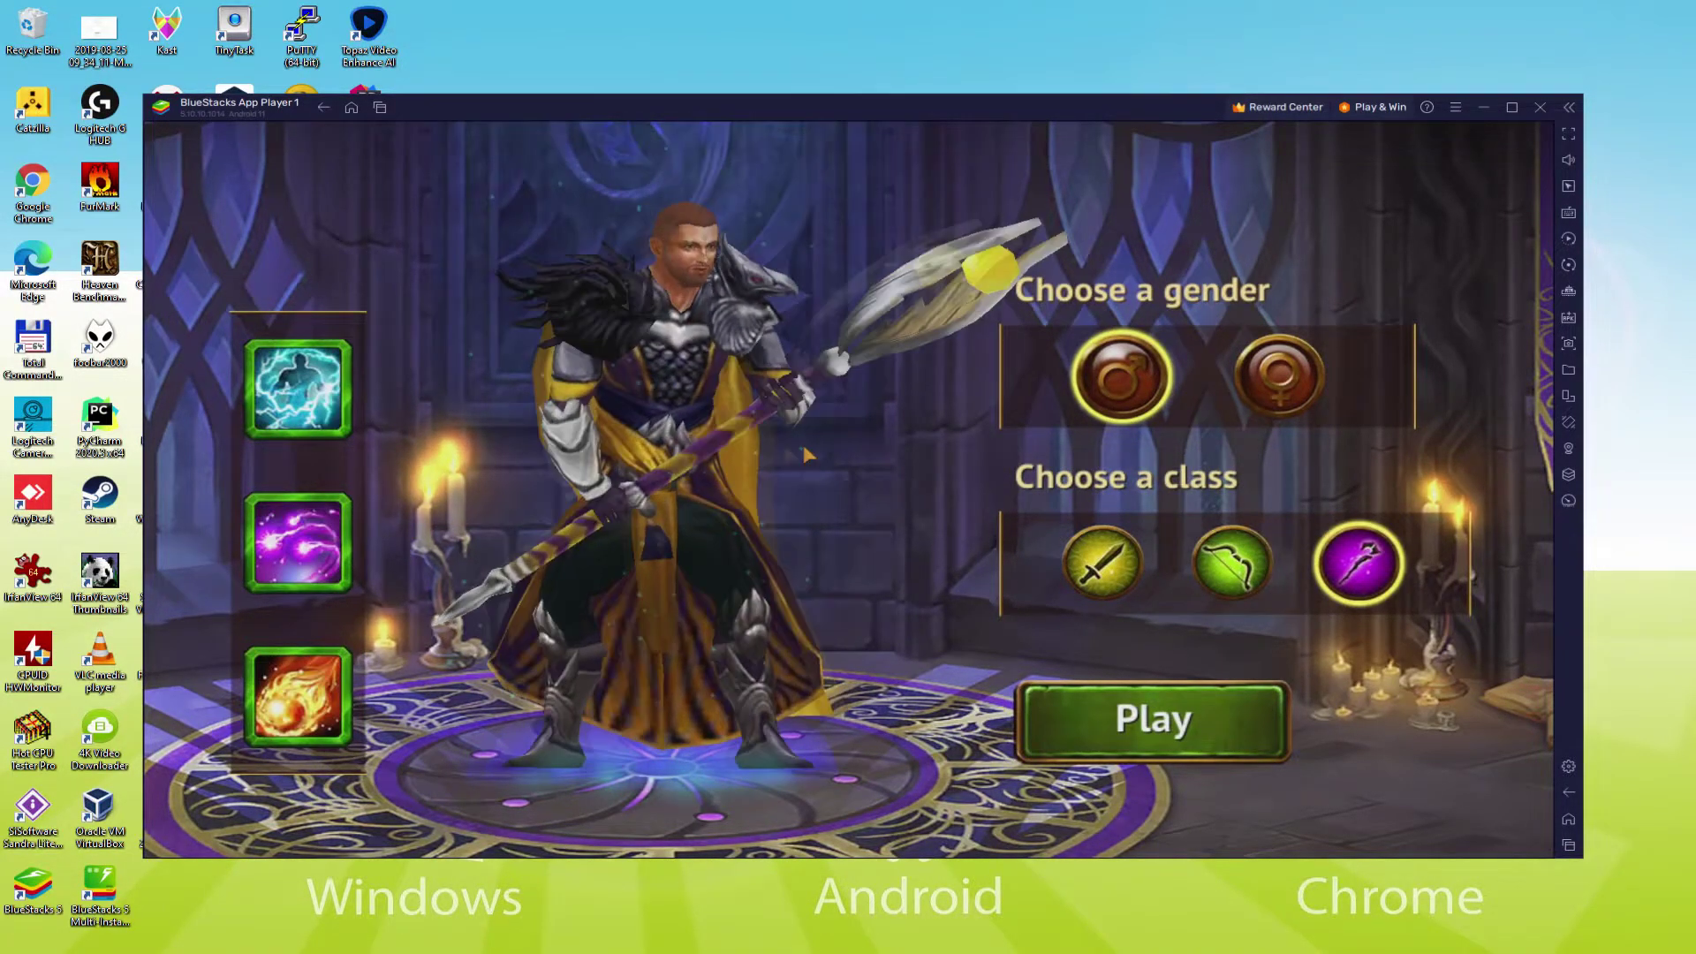
left_click(1303, 394)
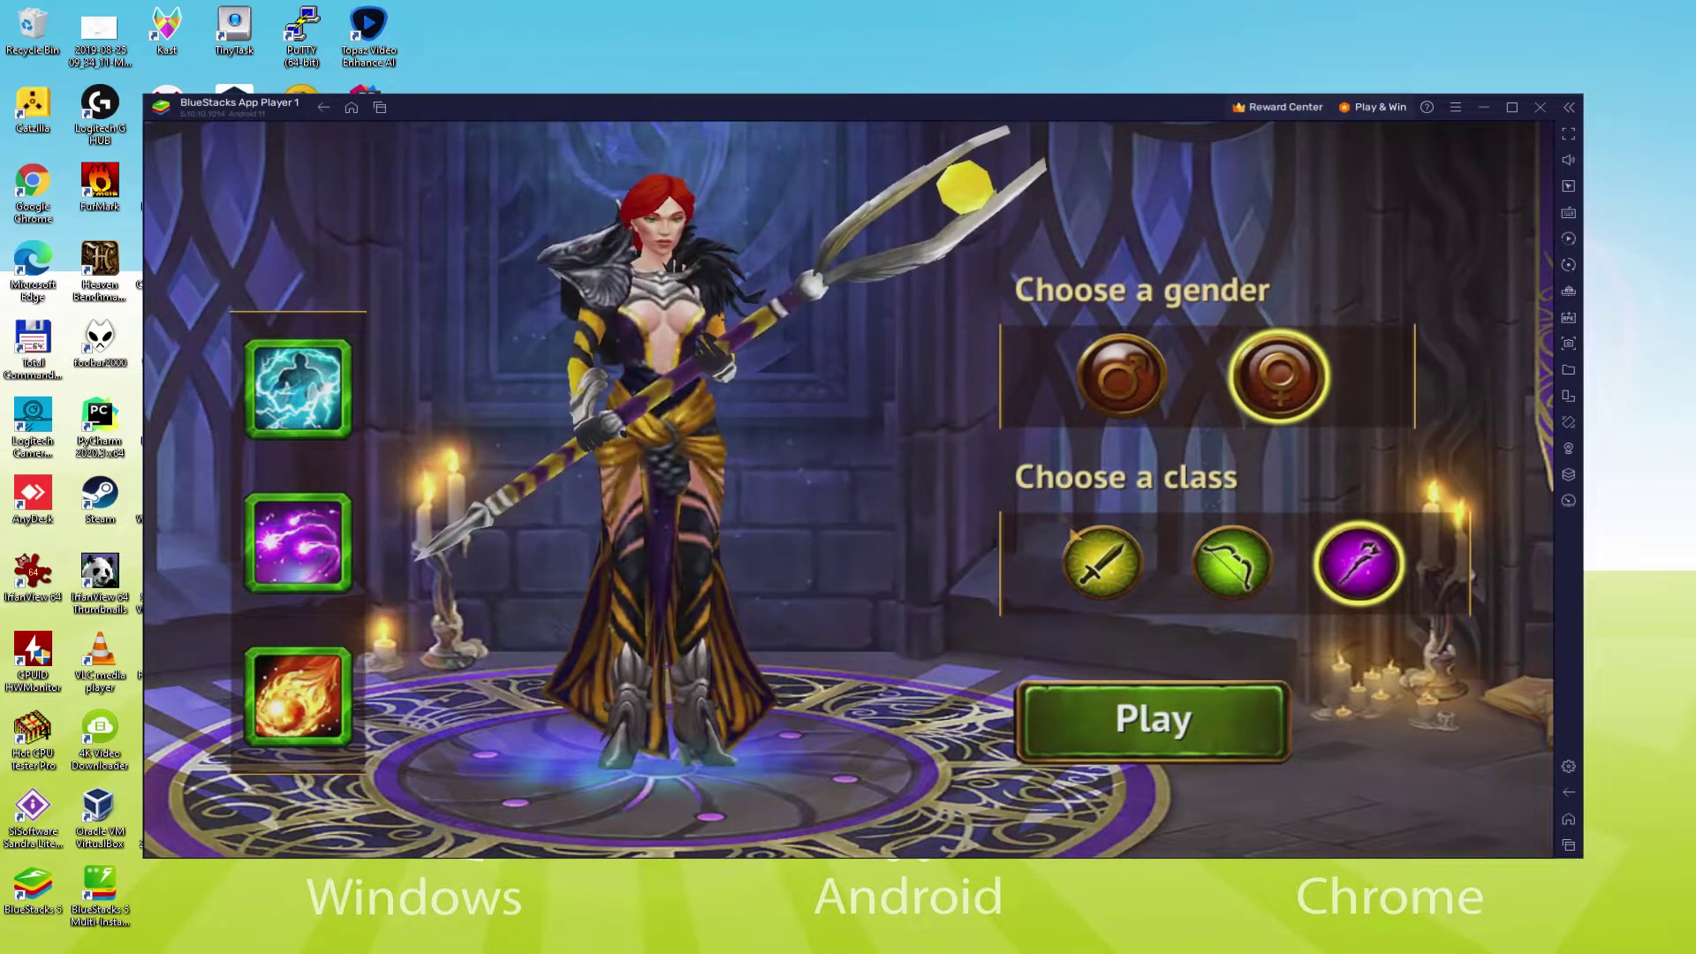
left_click(1182, 719)
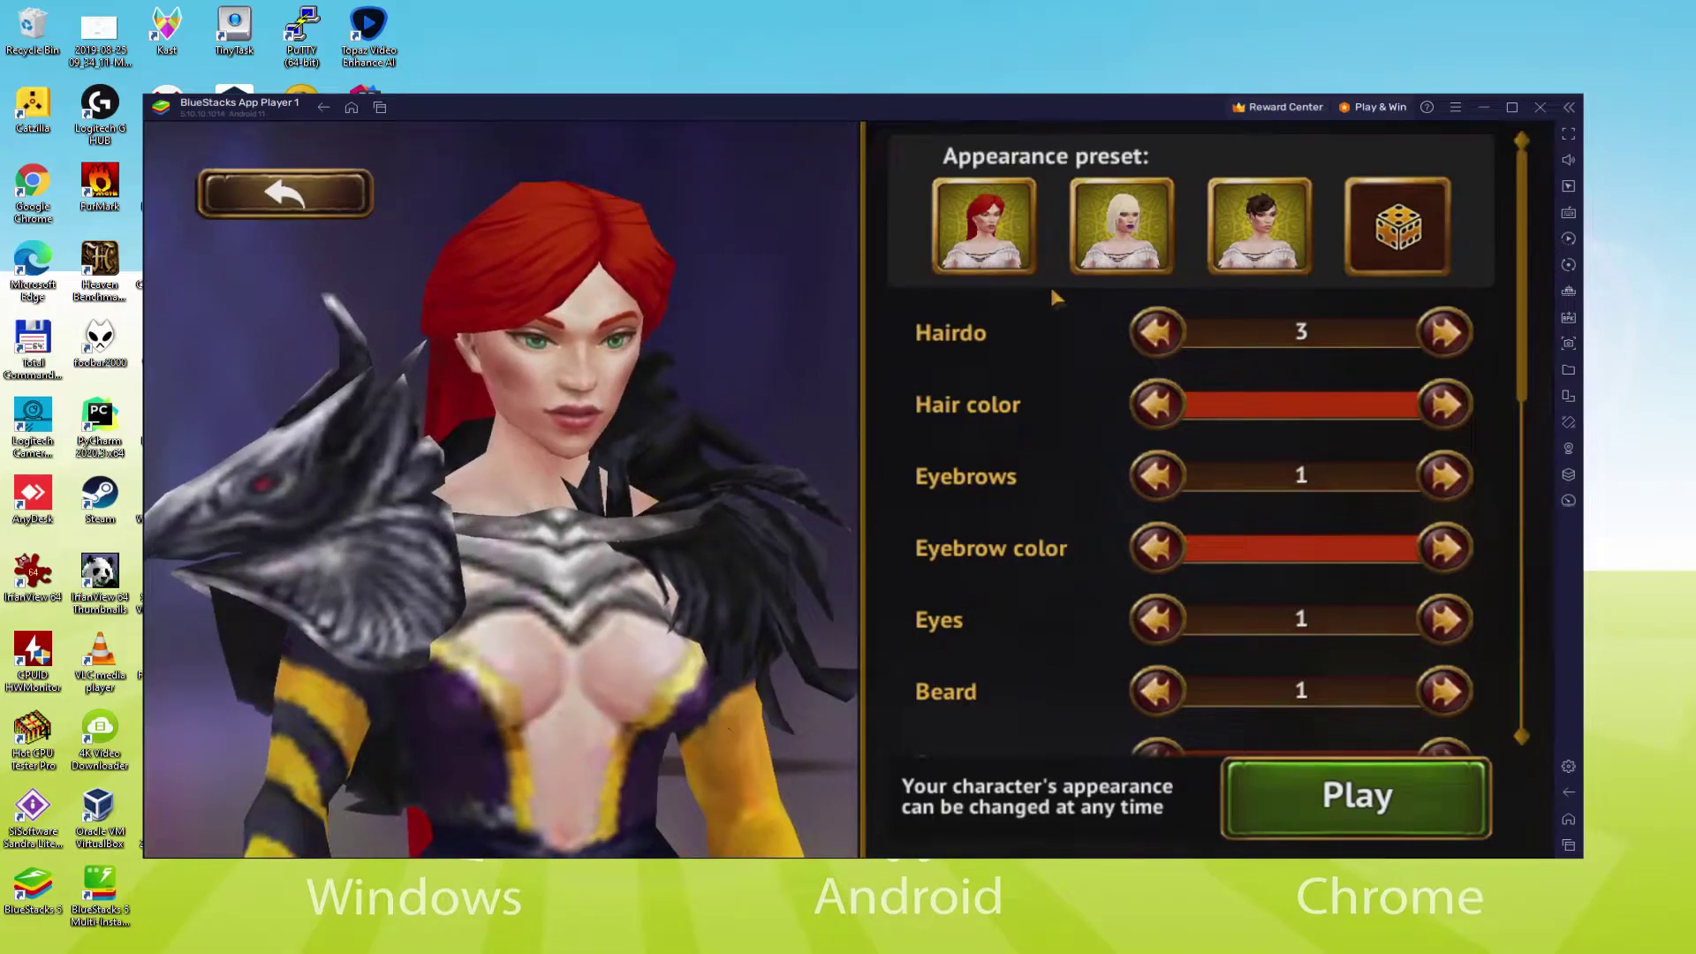
left_click(1145, 235)
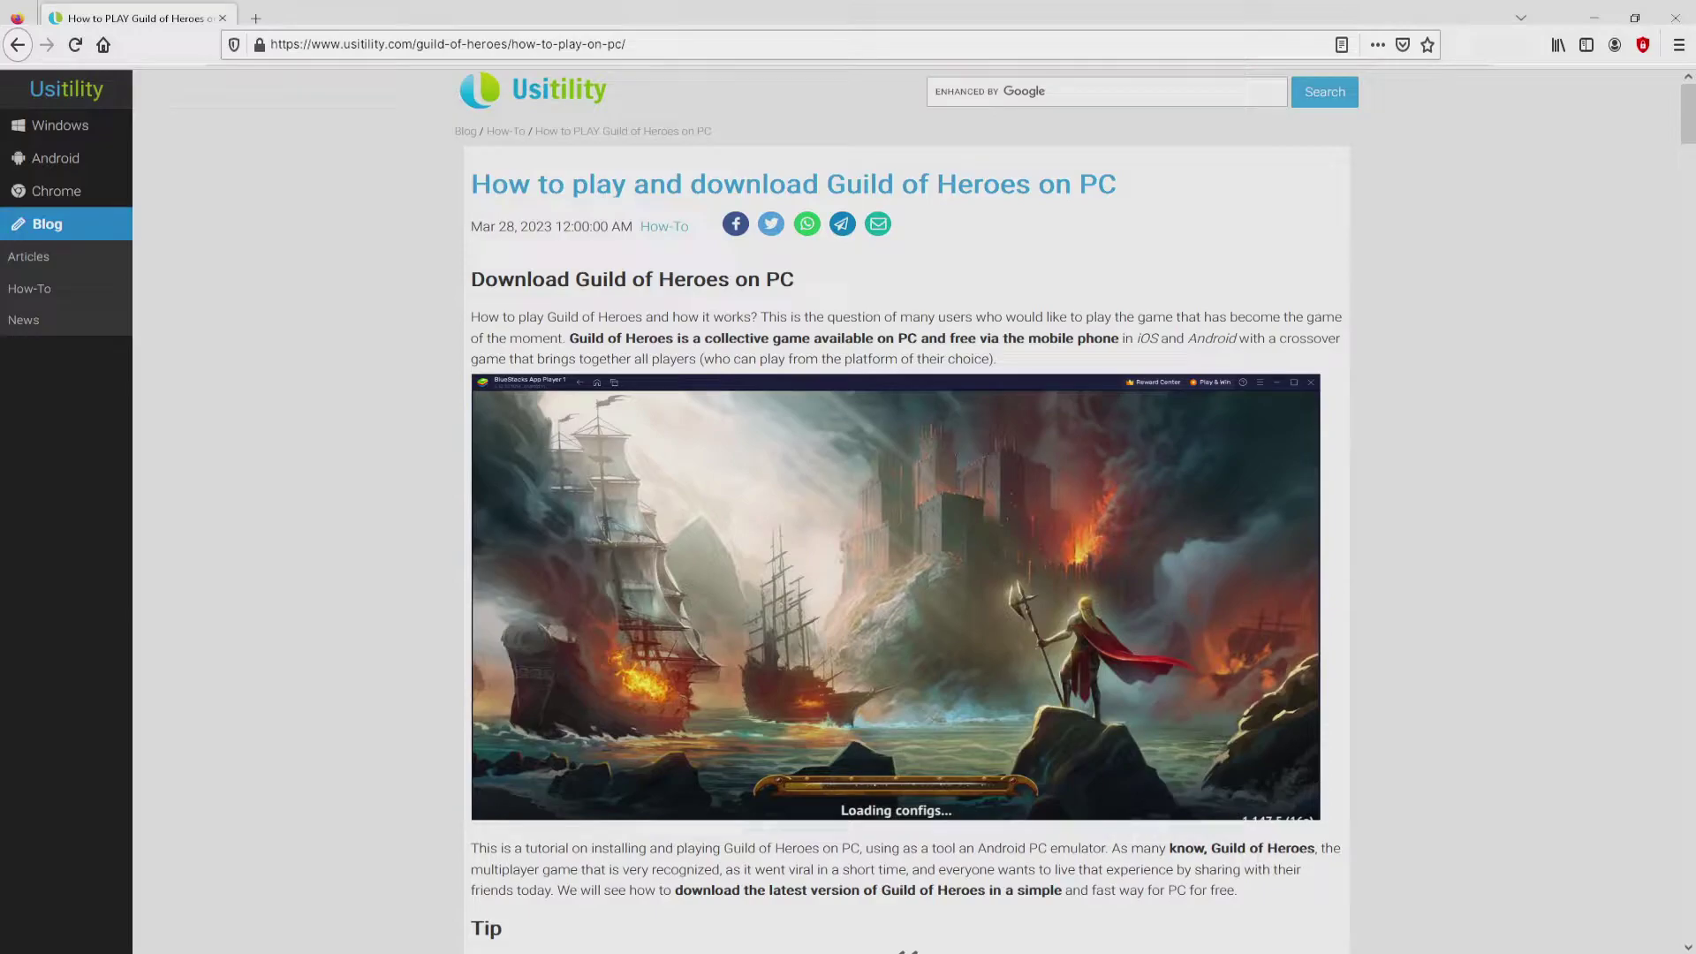
- Review the Guild of Heroes: Fantasy RPG page on the BlueStacks website and start its PC download
scroll(906, 530, "down", 4)
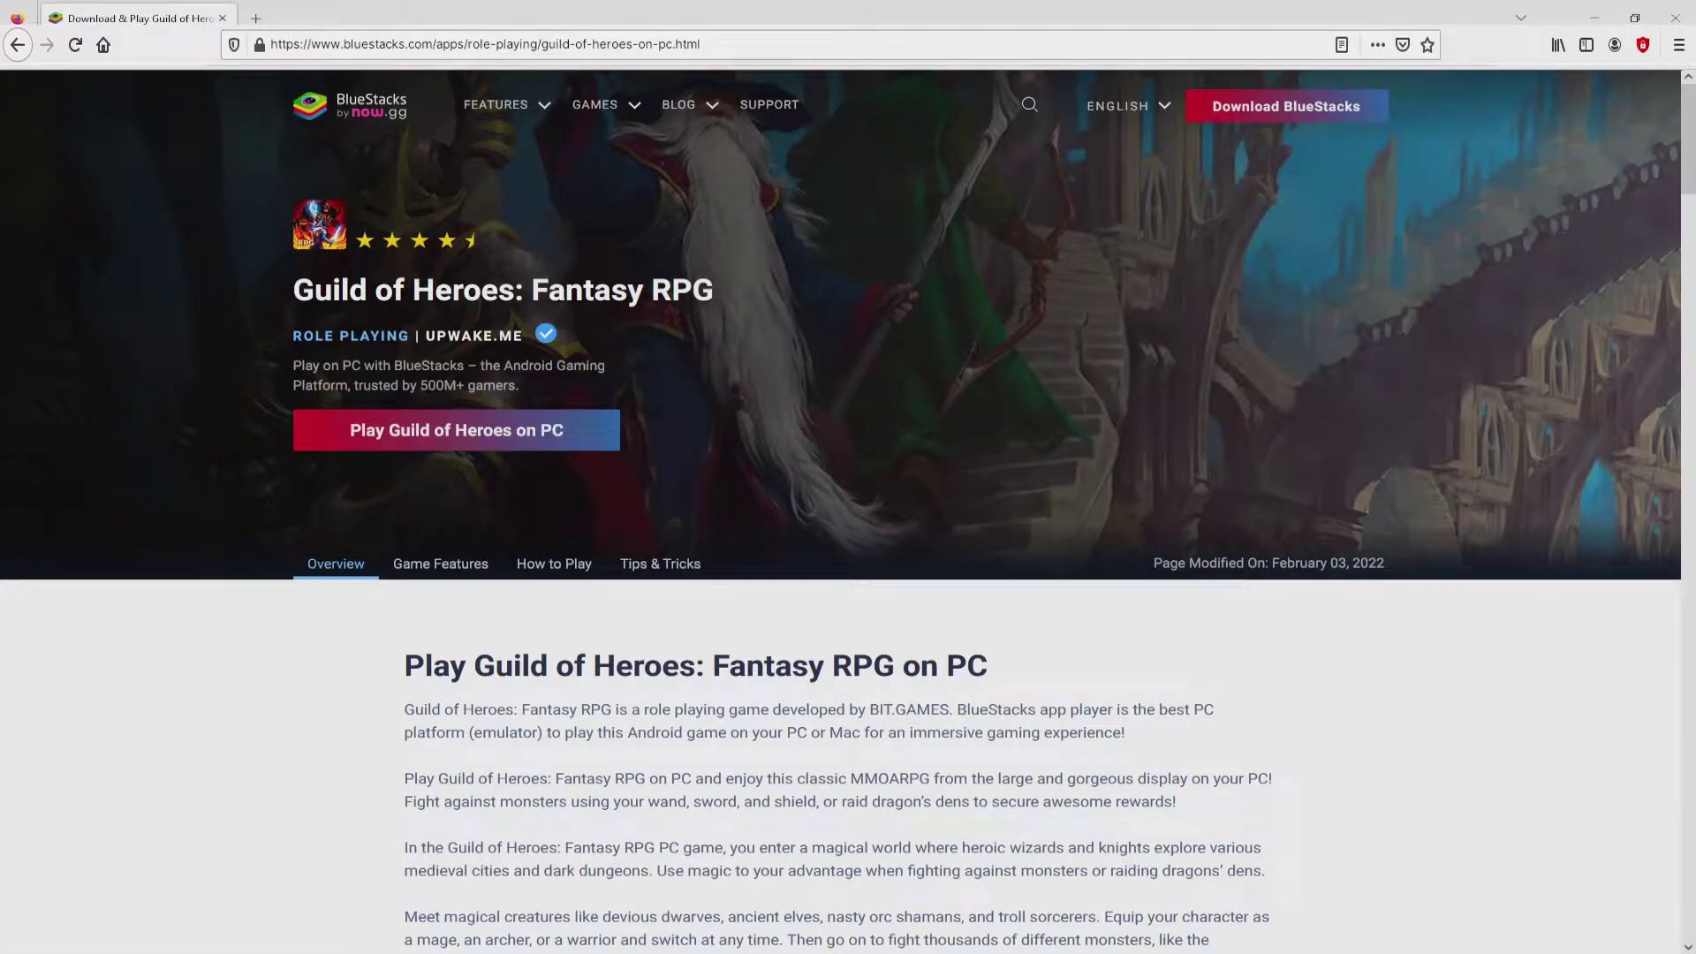
scroll(839, 531, "down", 15)
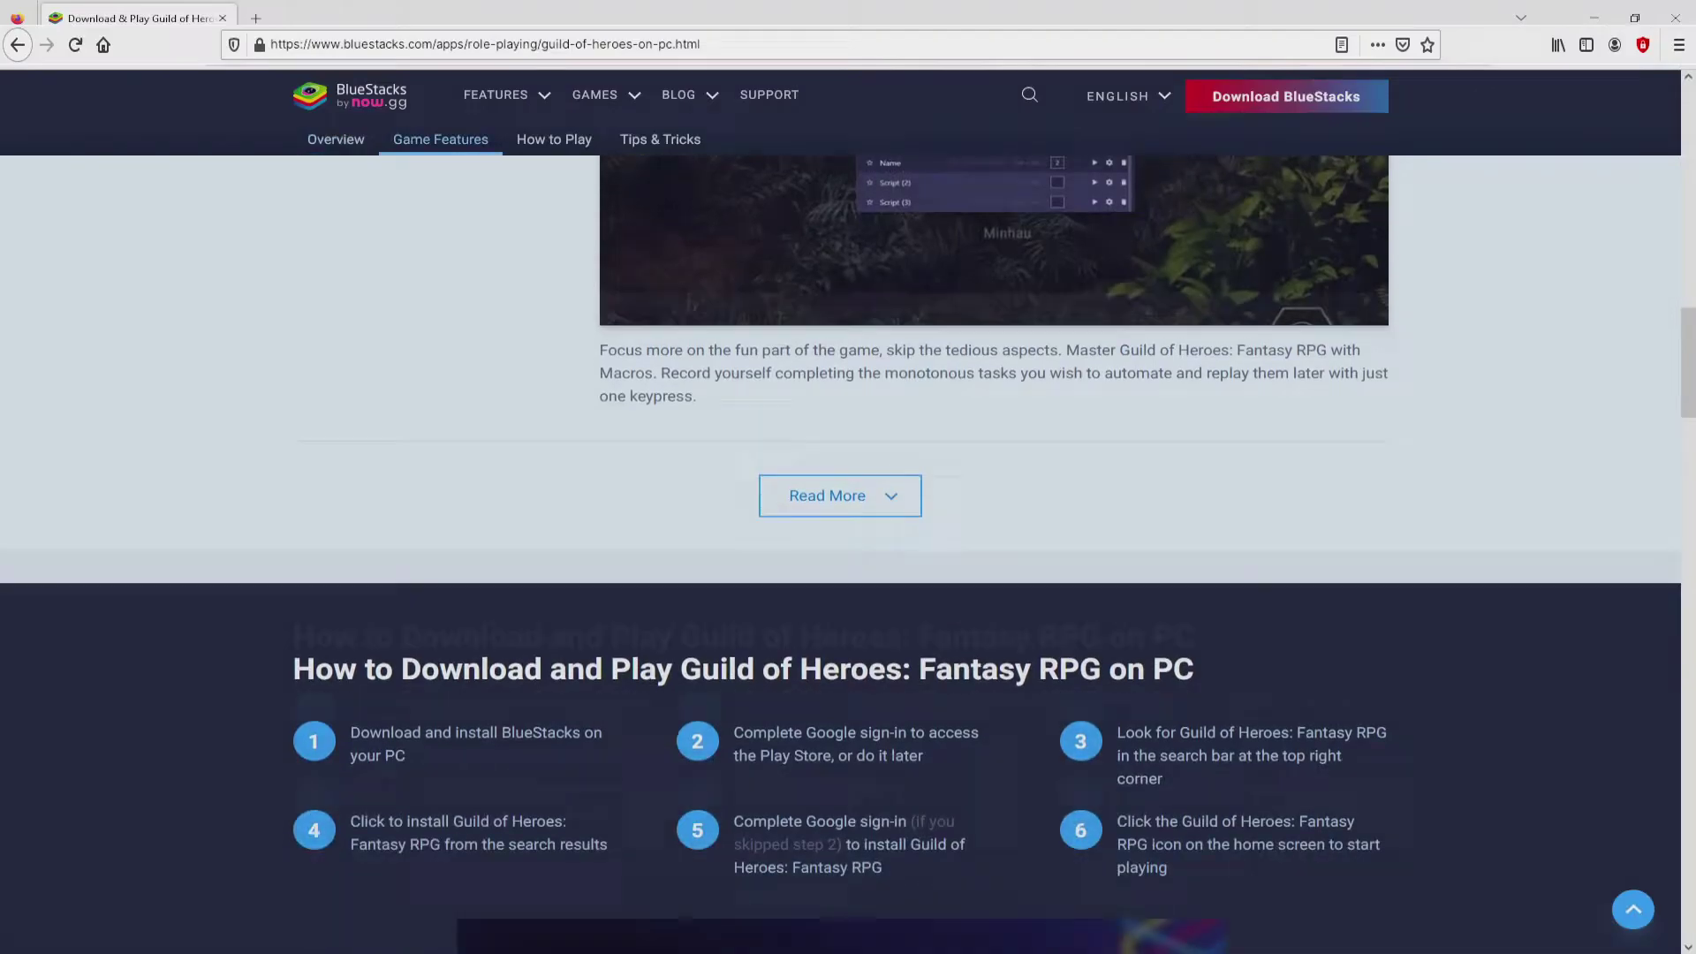
scroll(840, 530, "up", 4)
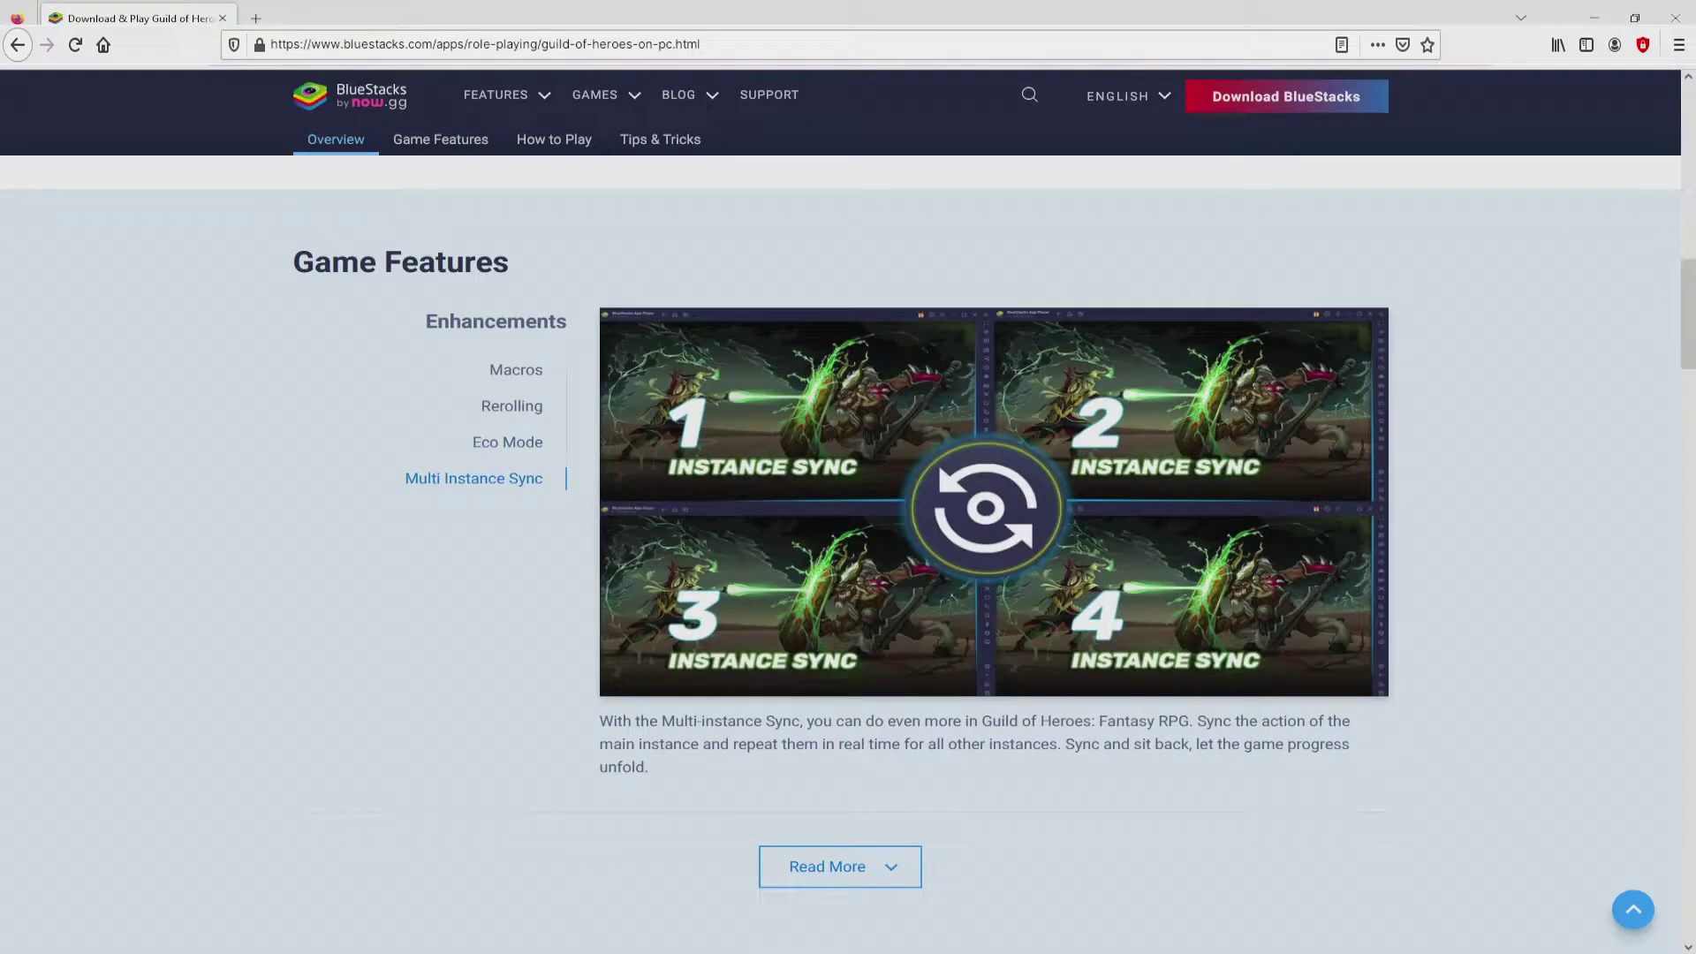
key("Home")
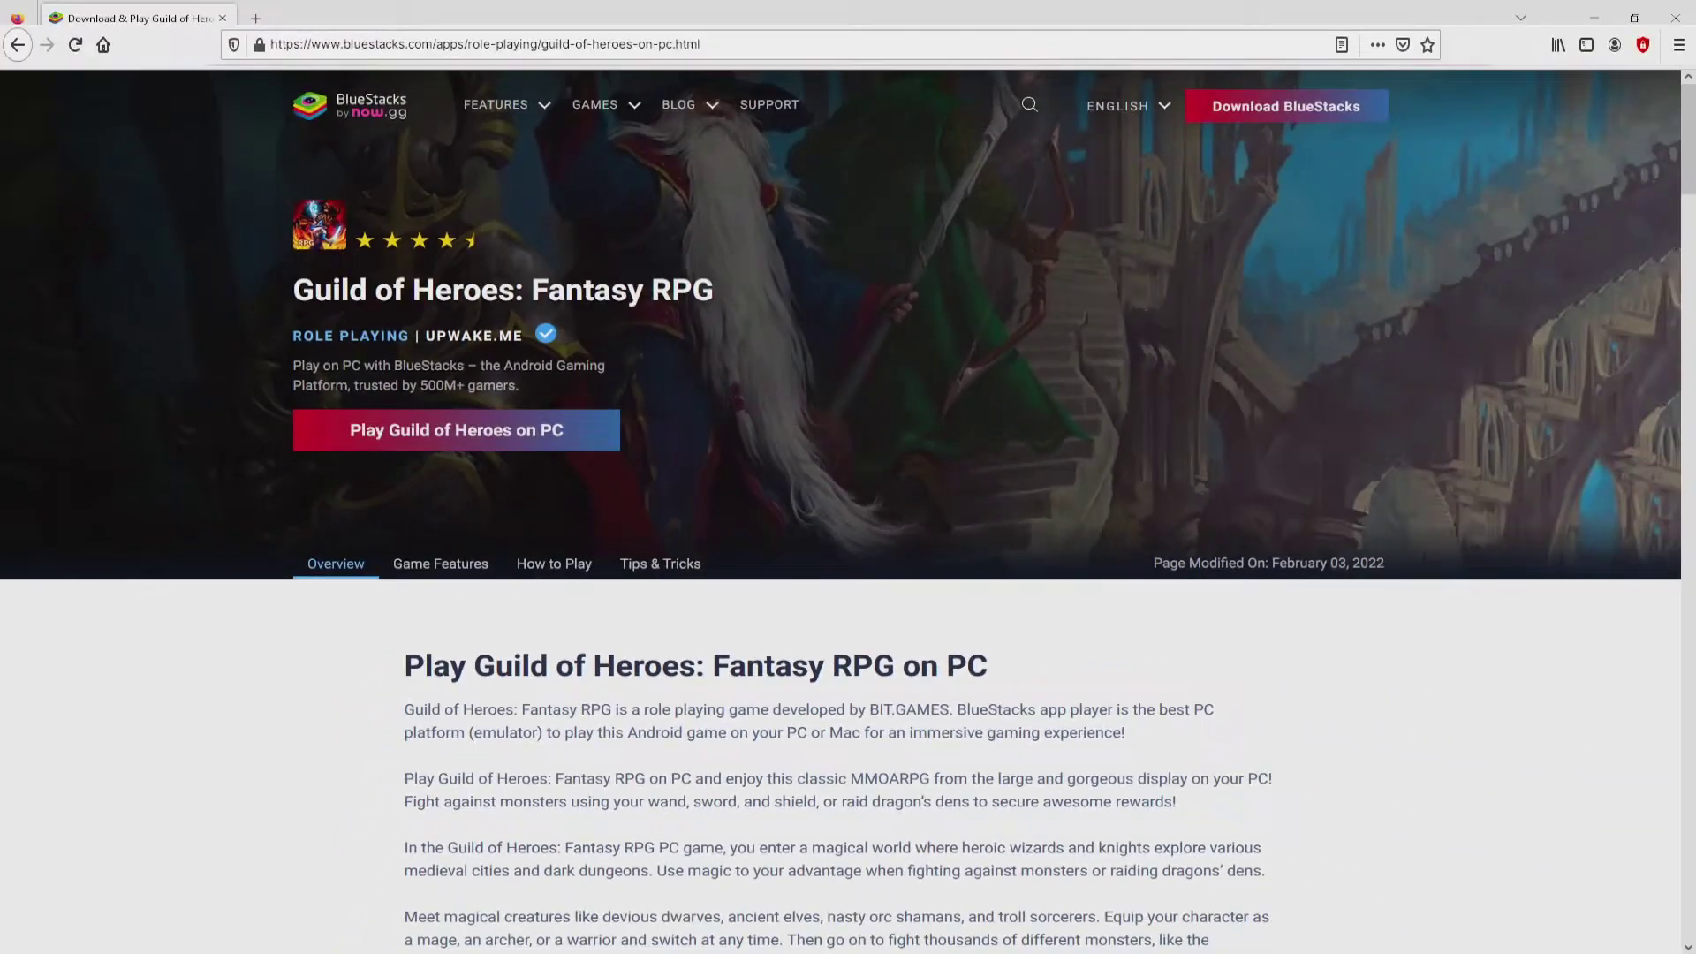
left_click(529, 424)
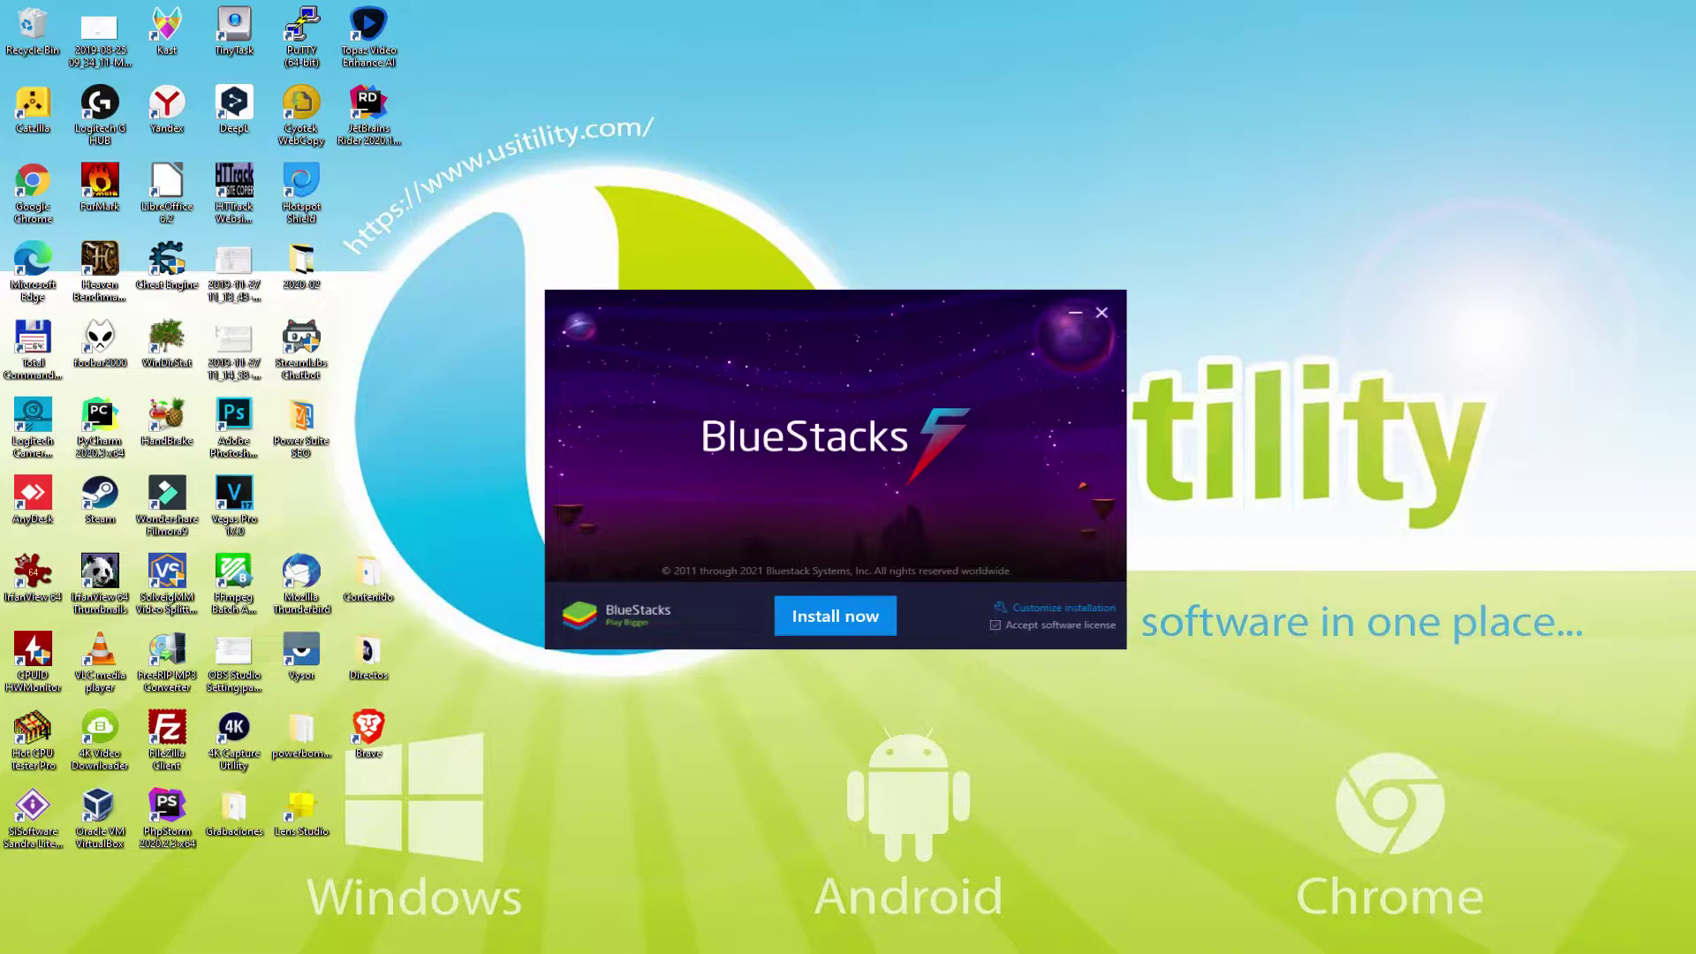
- Check the BlueStacks data path in the custom installation options, then install BlueStacks with the default location
left_click(1042, 600)
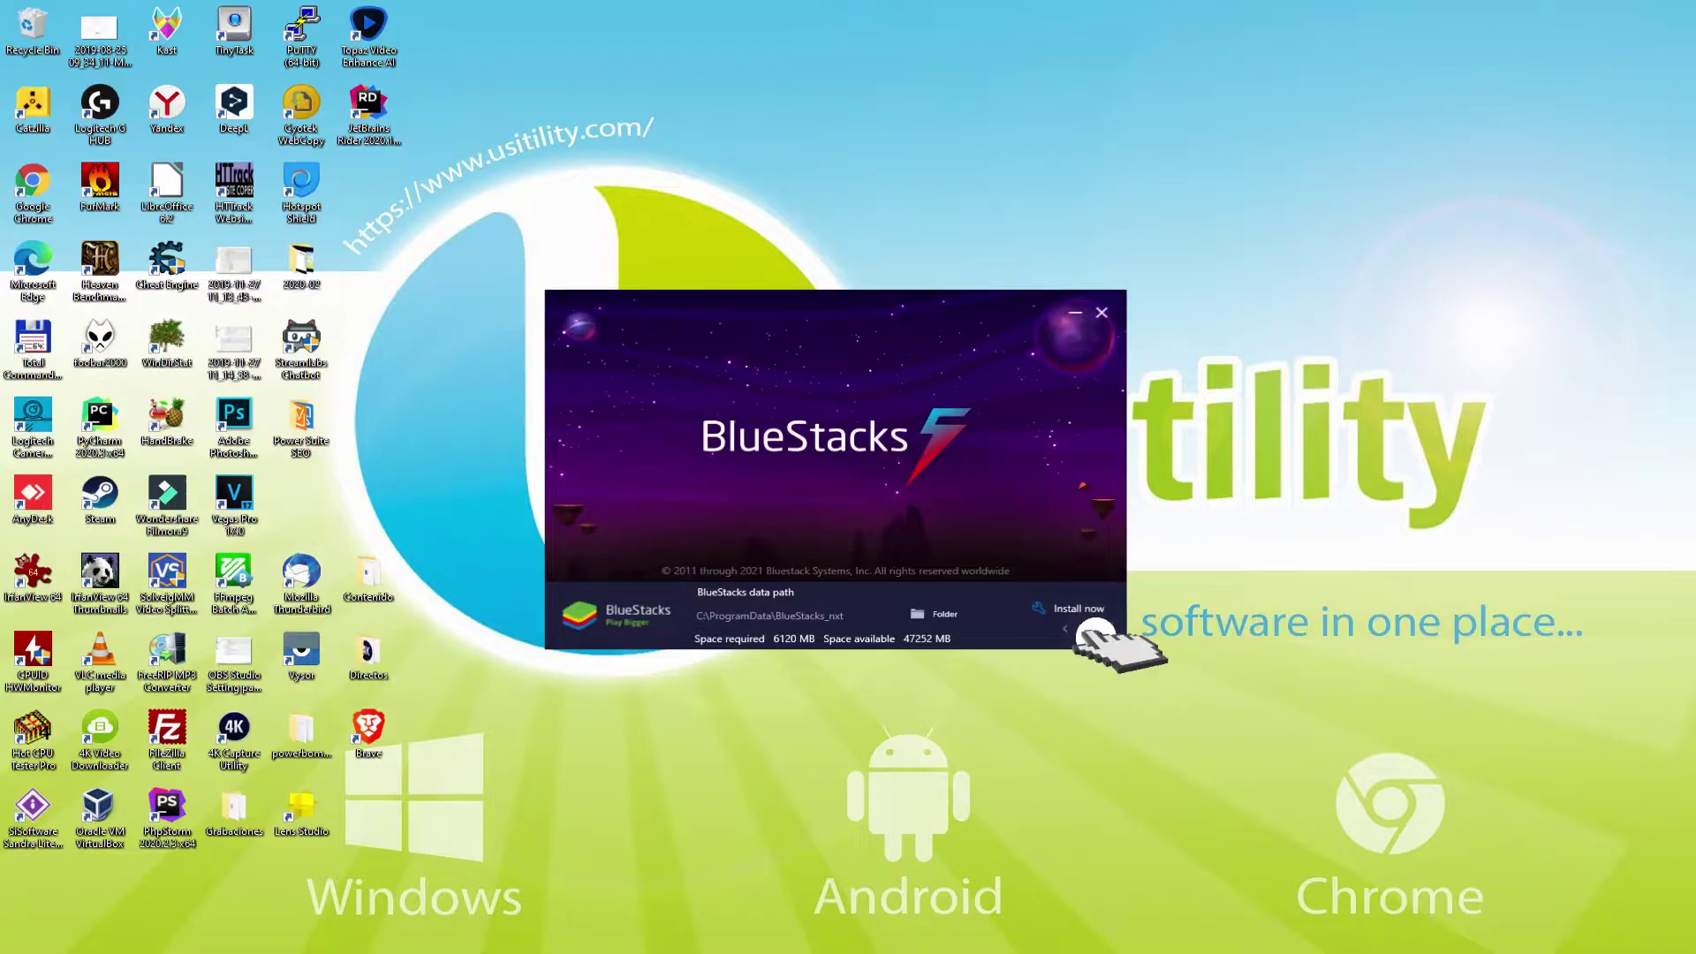
left_click(1074, 628)
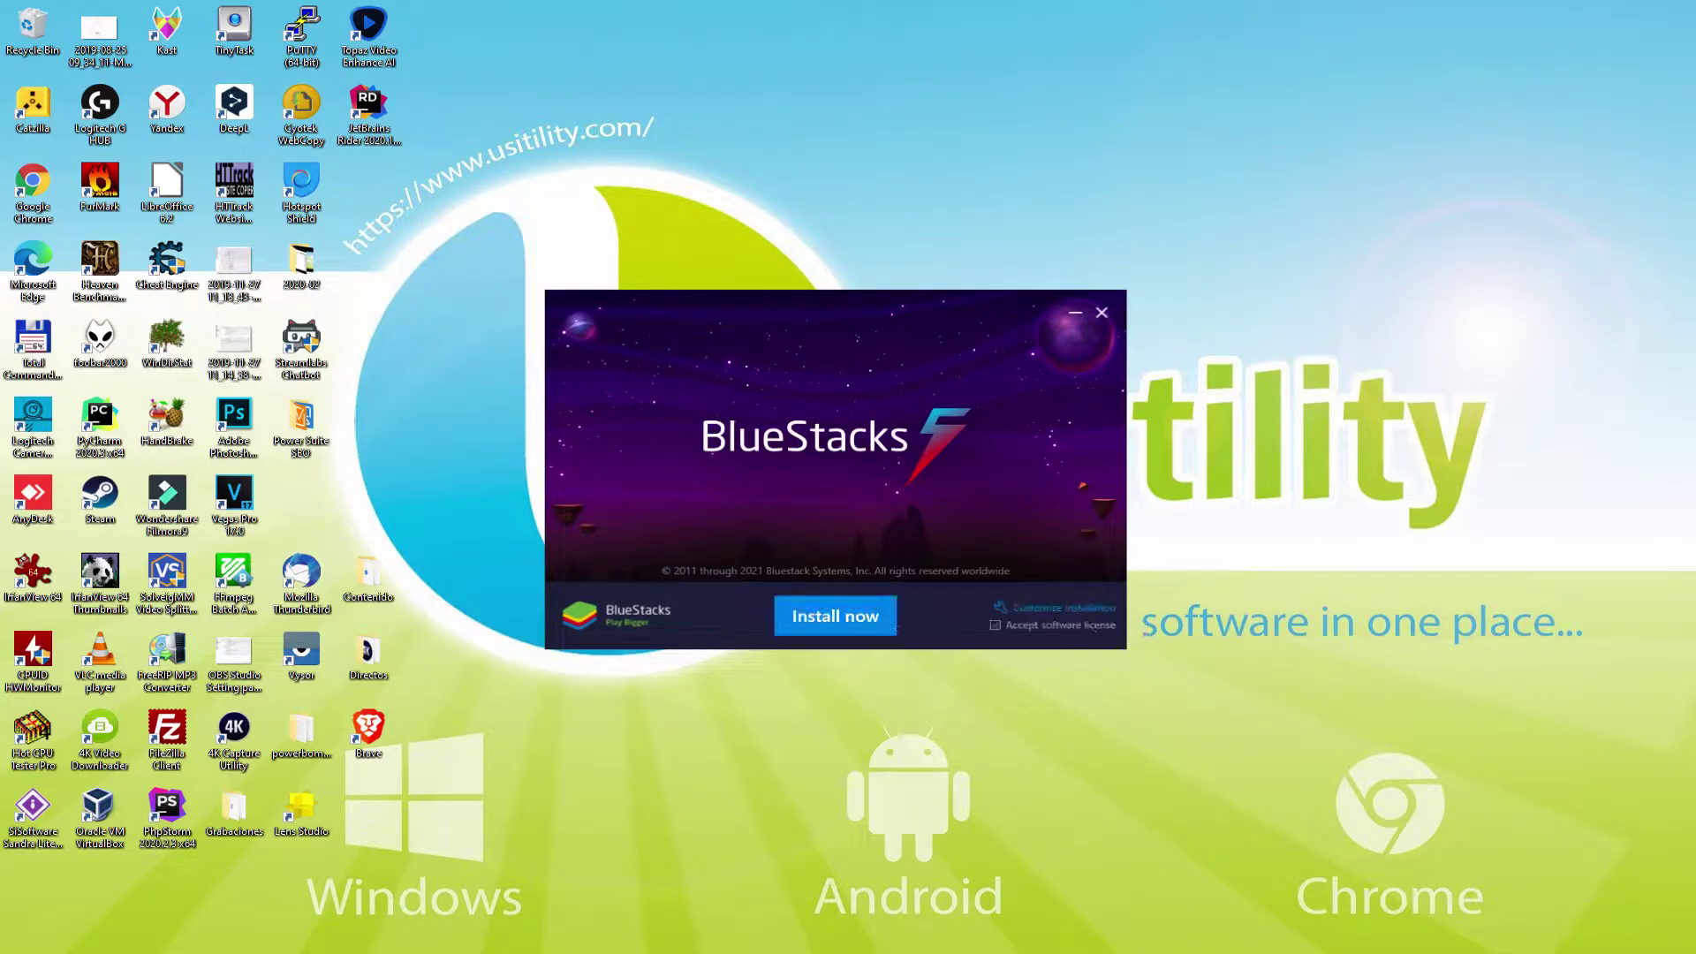
left_click(831, 594)
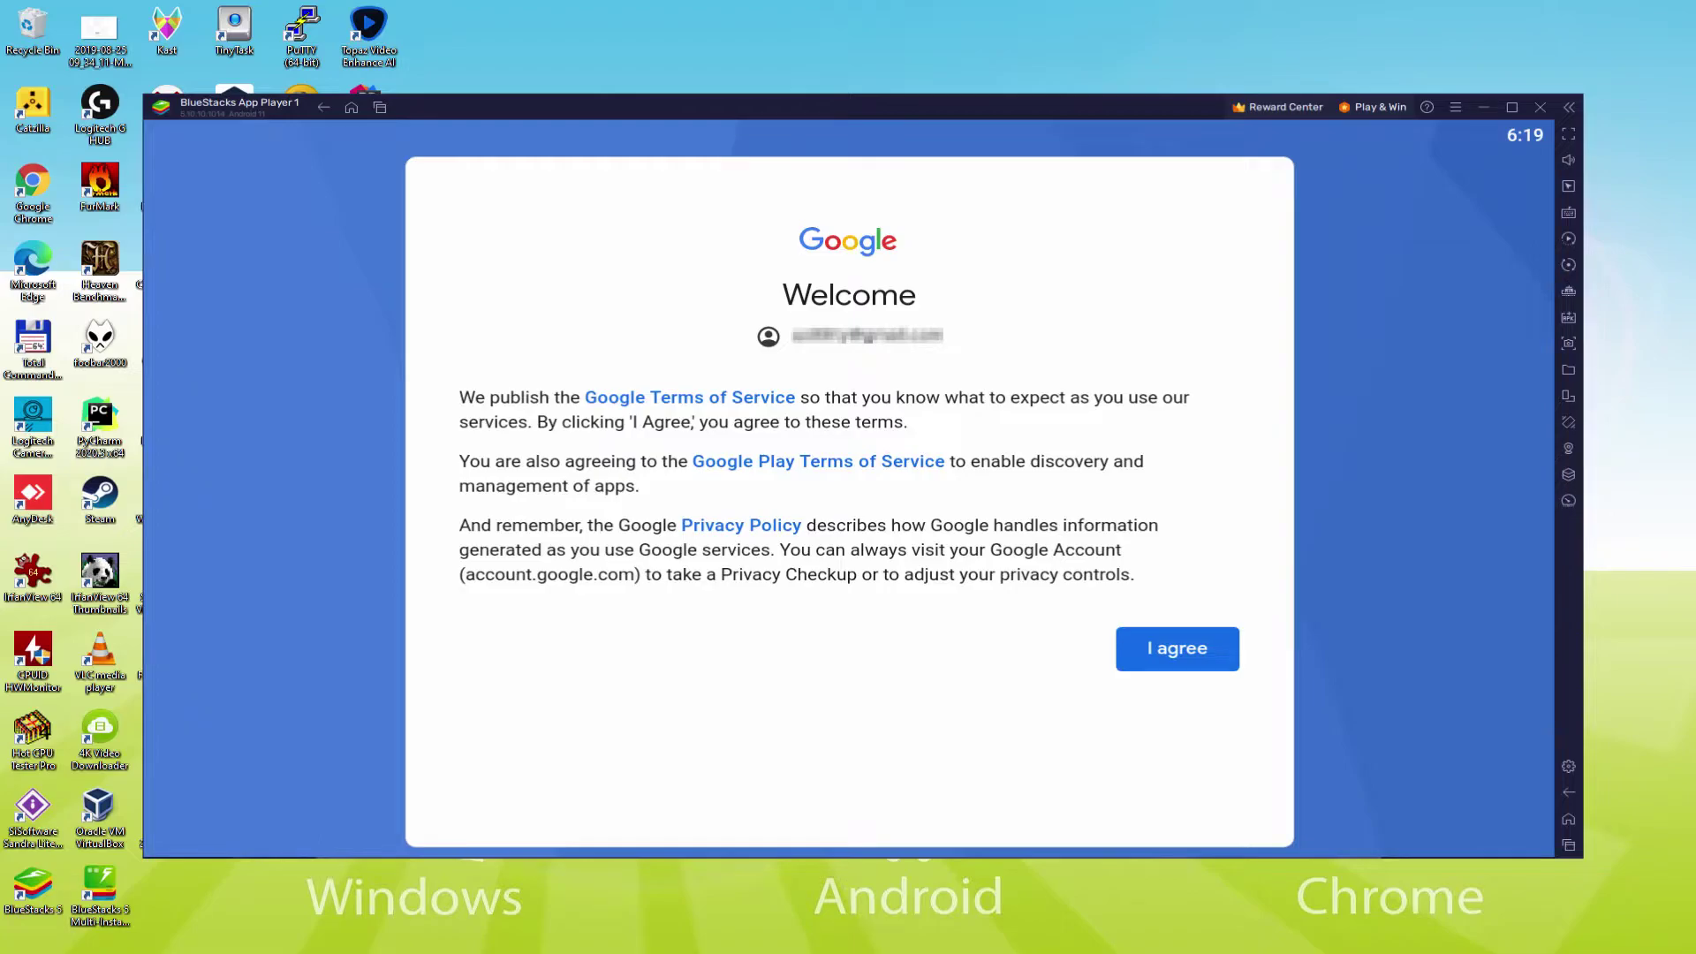
- Agree to the Google terms and accept the Google services with the Google Drive backup turned off
left_click(1178, 649)
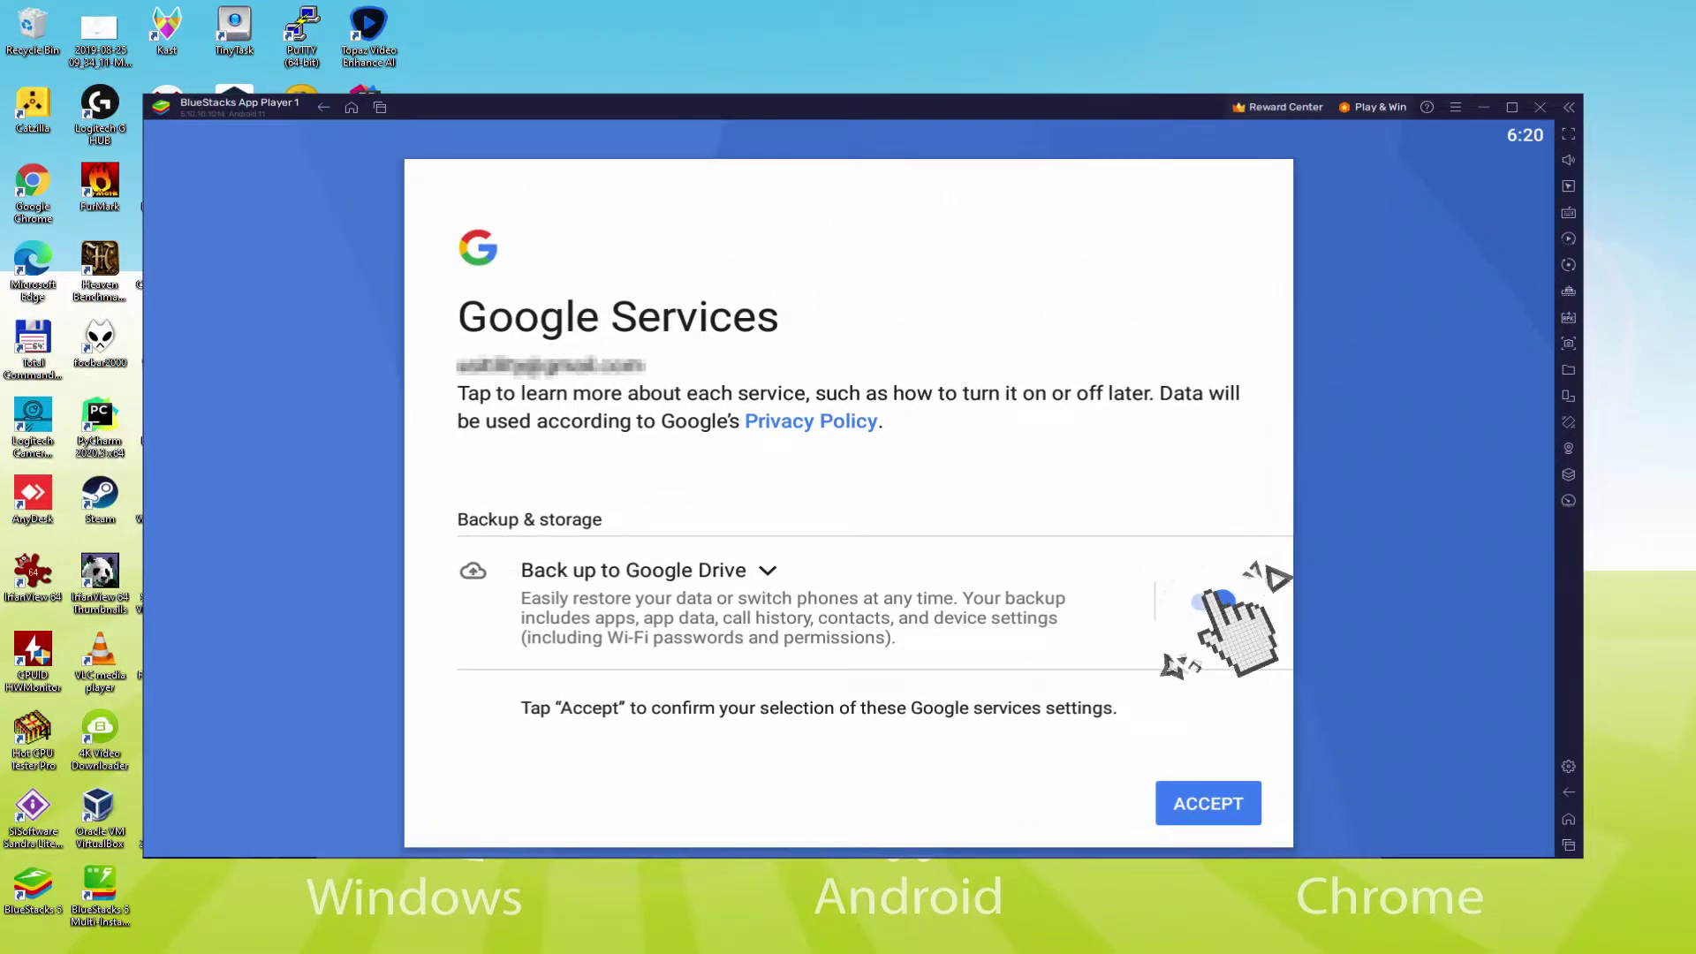
left_click(1209, 601)
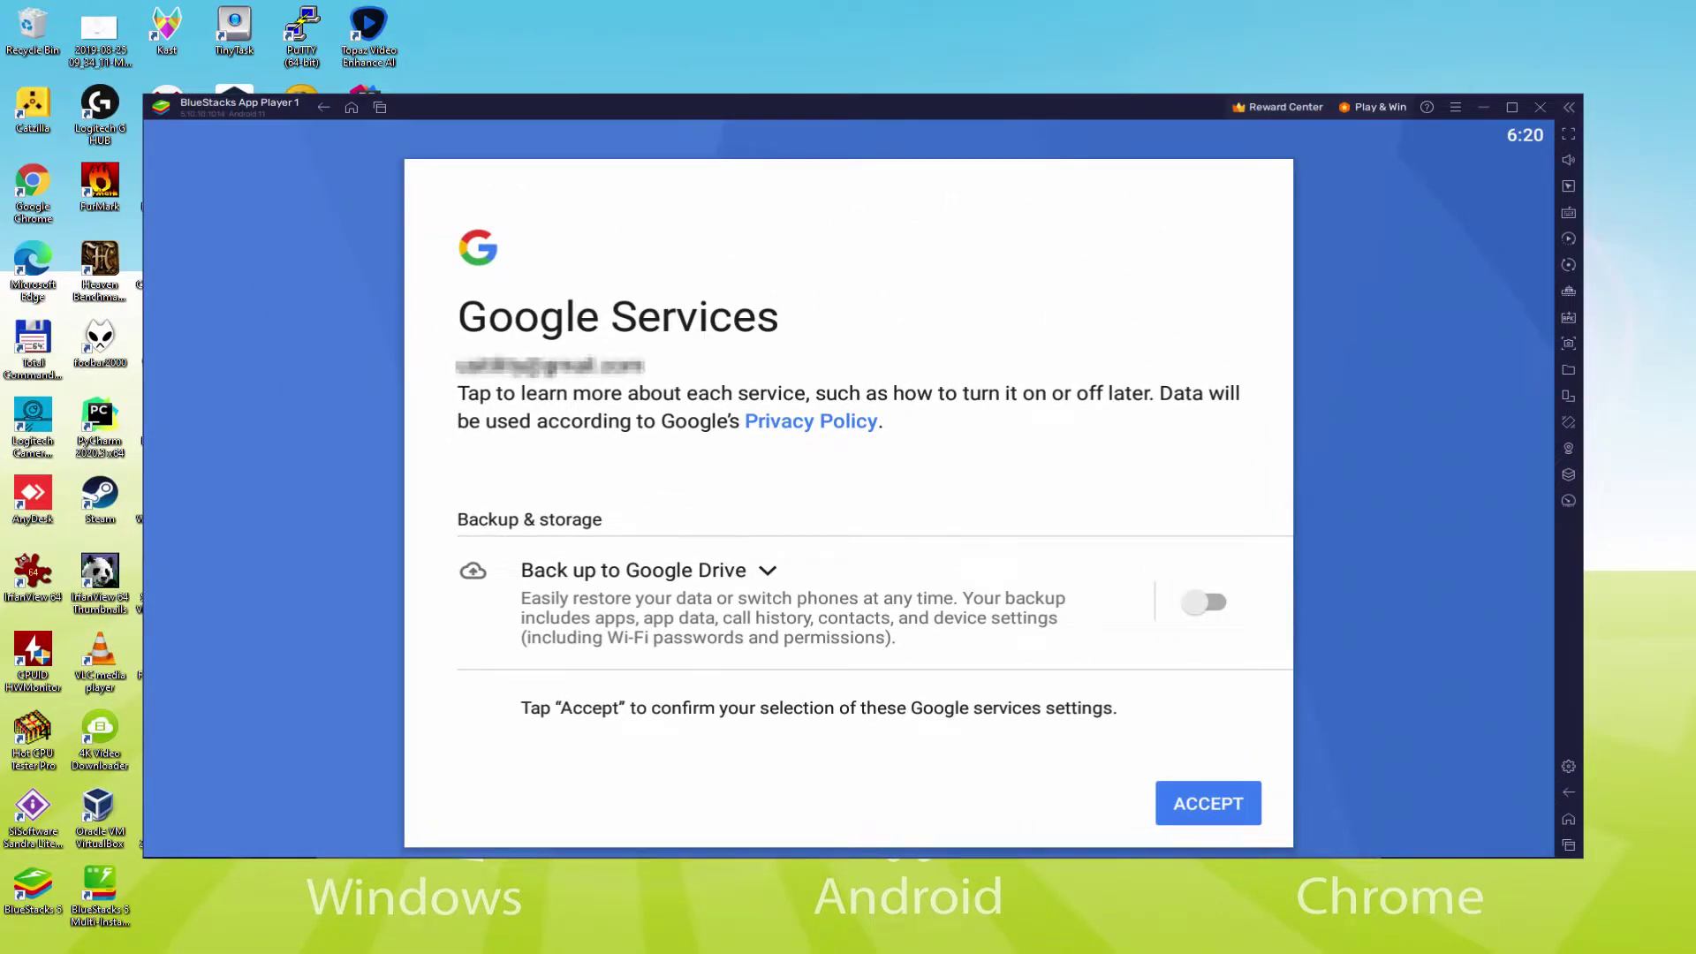
left_click(1208, 803)
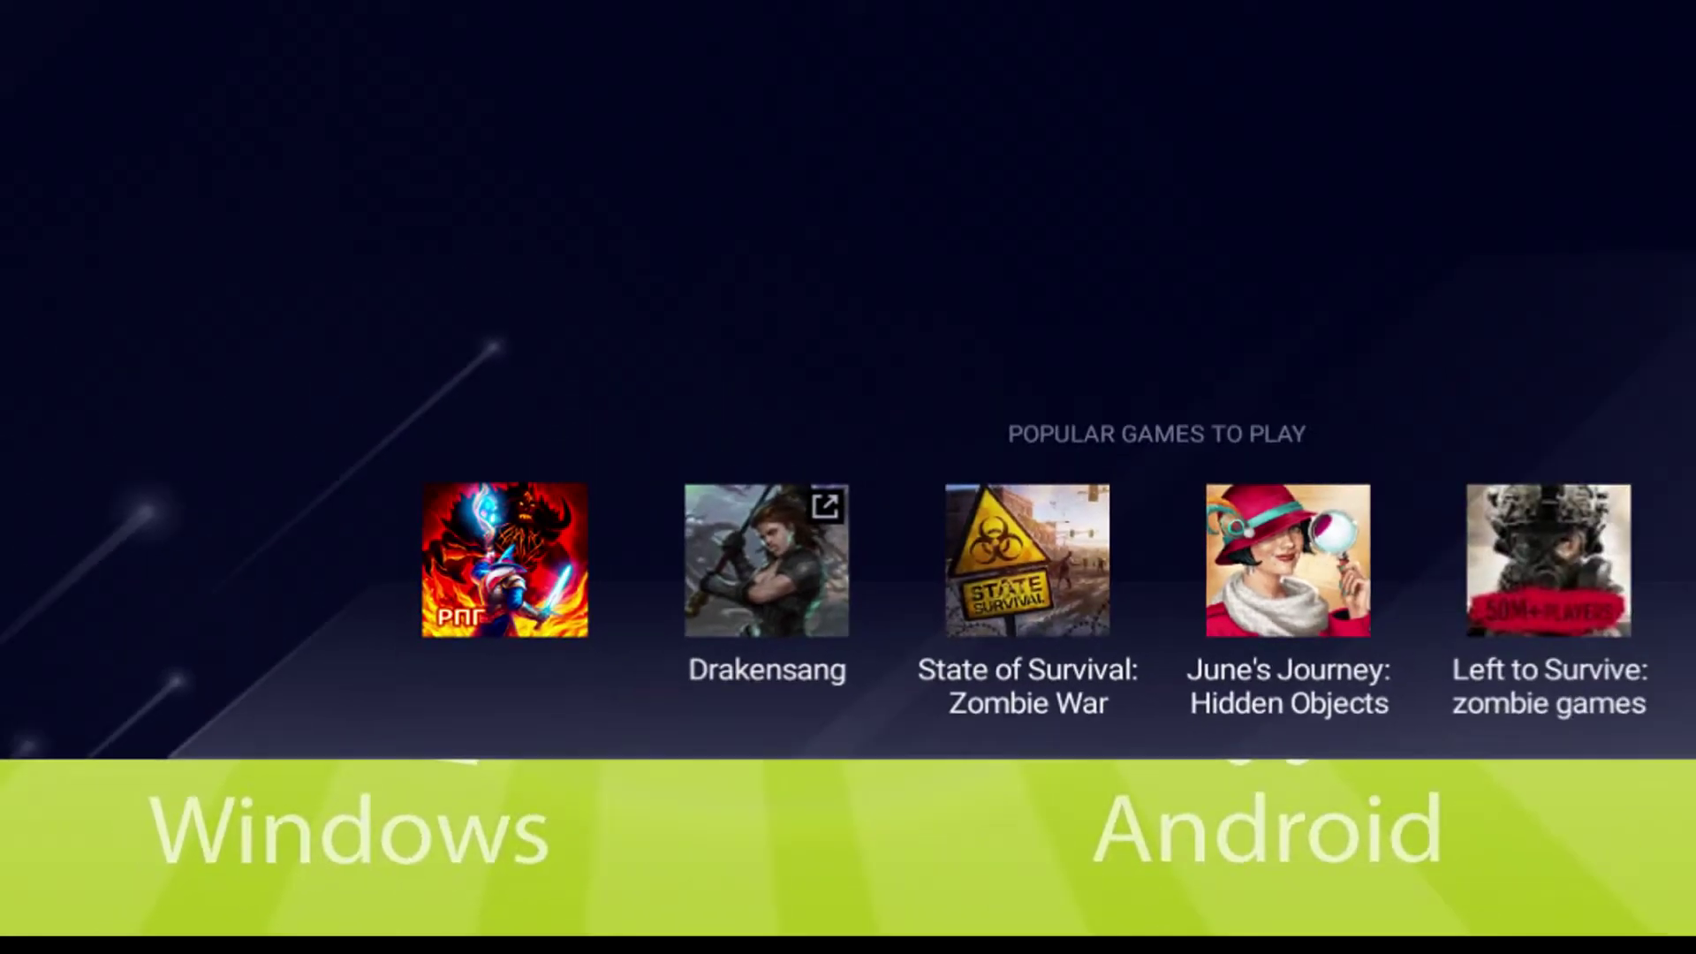
- Install Guild of Heroes: Adventure RPG from its store page and launch it from the emulator's home screen
left_click(494, 566)
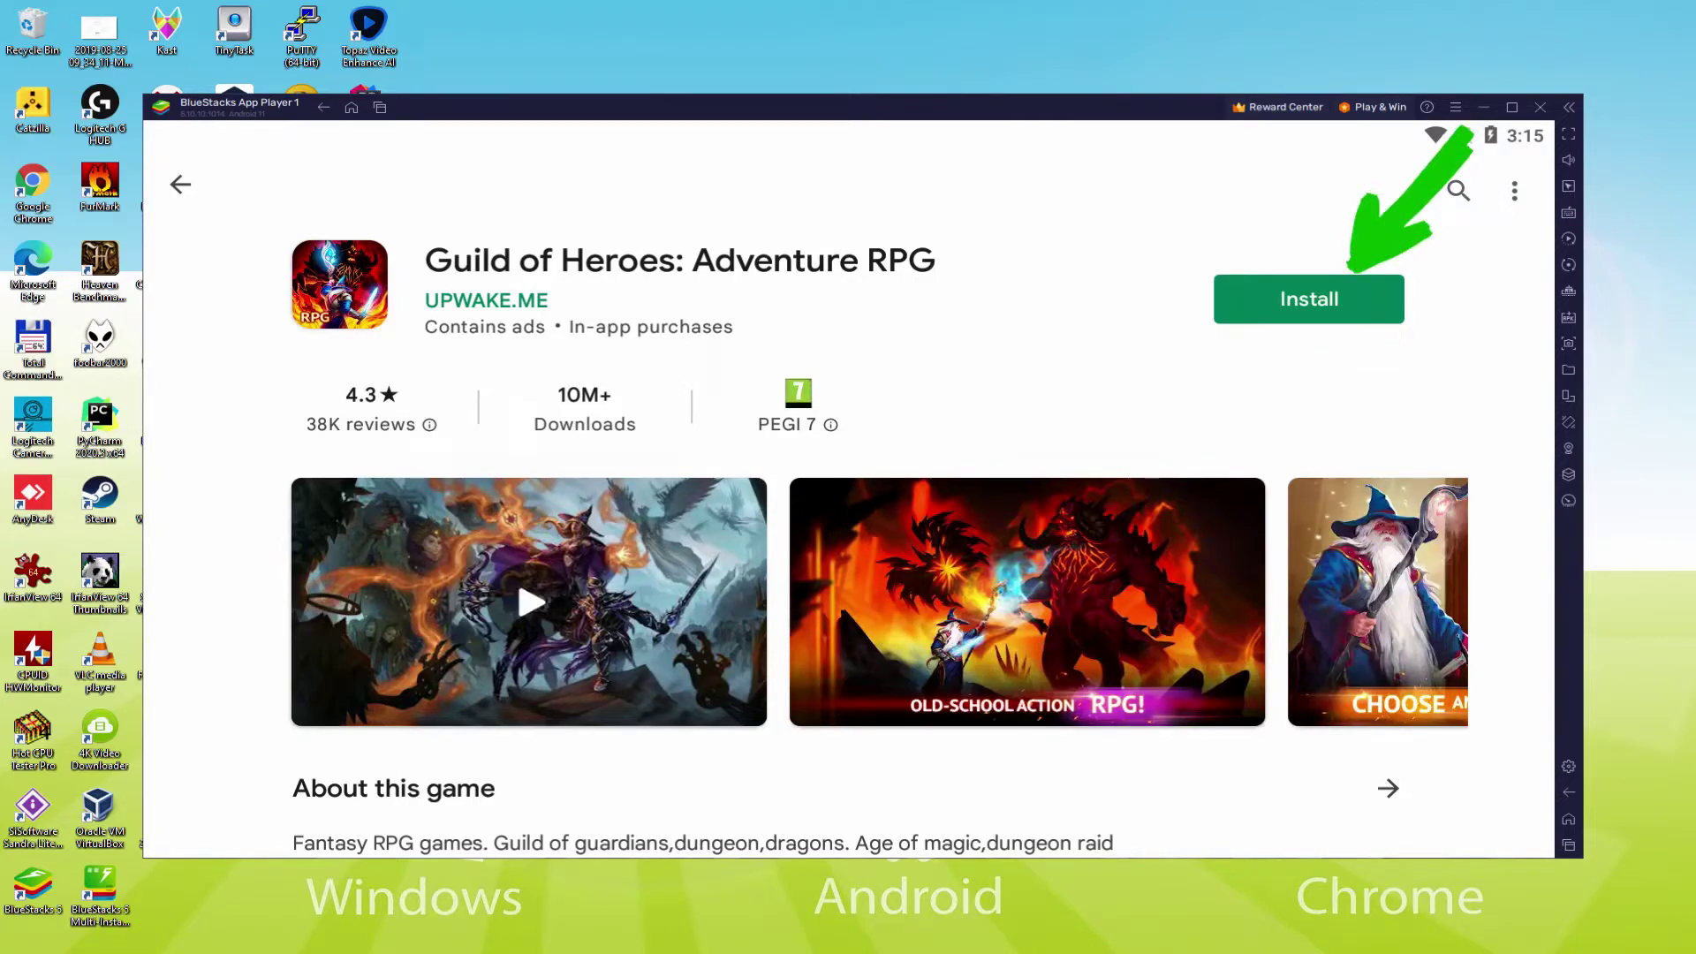
left_click(1352, 291)
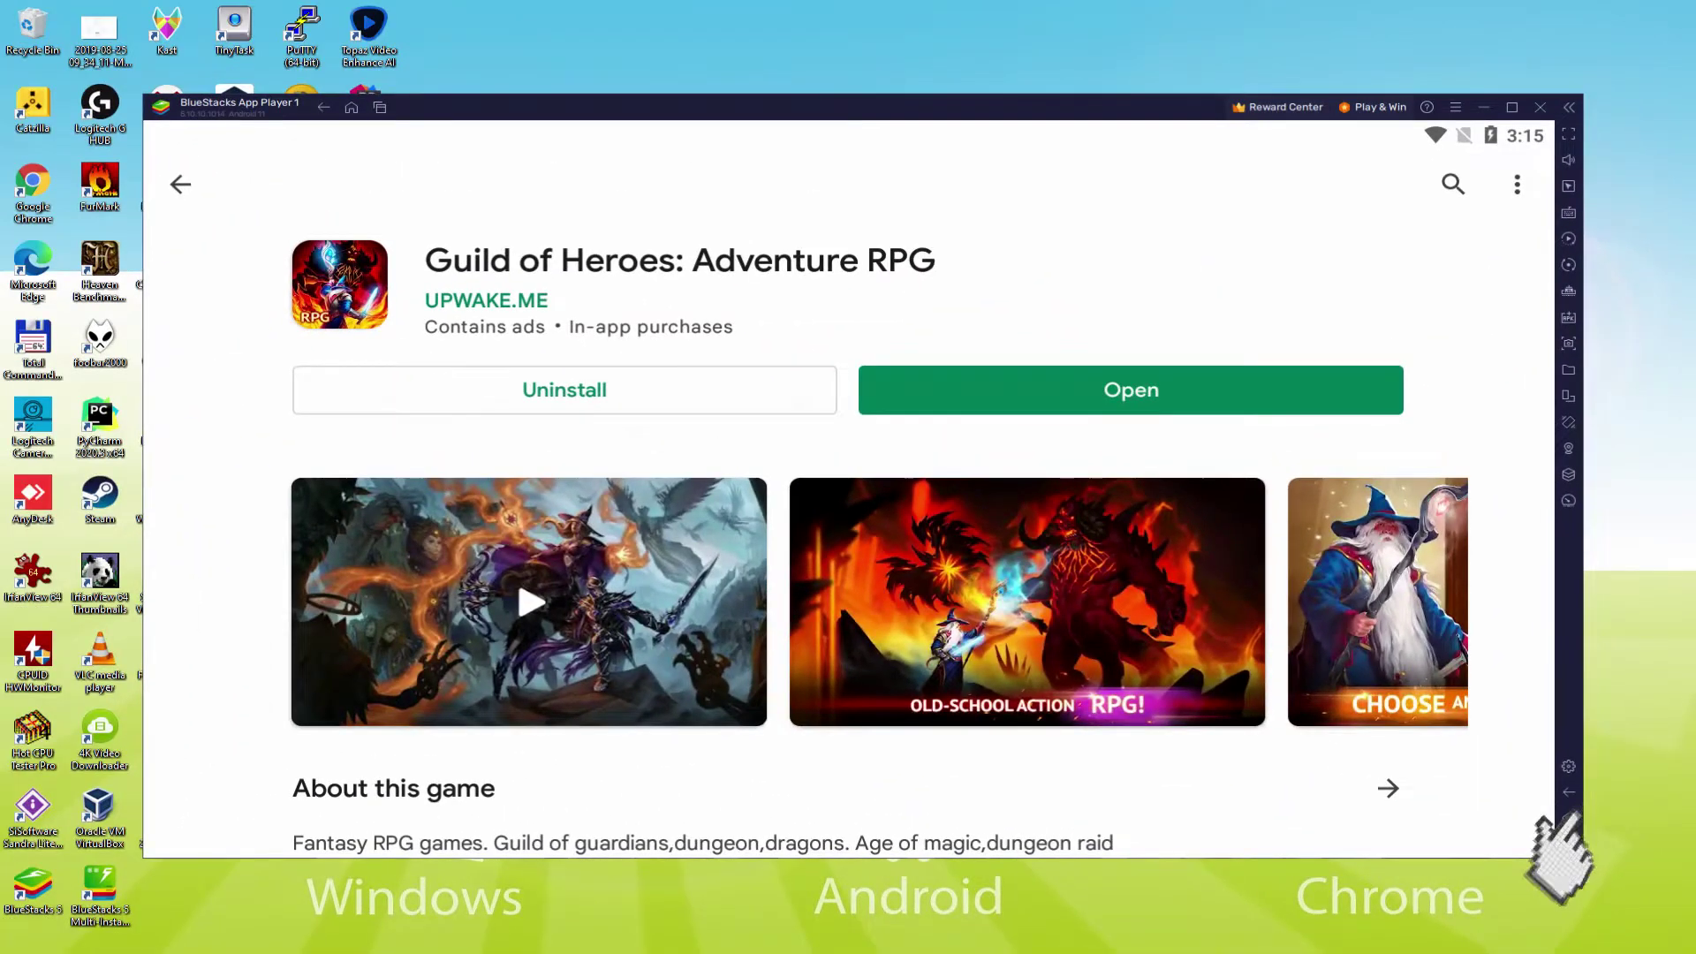
left_click(1566, 819)
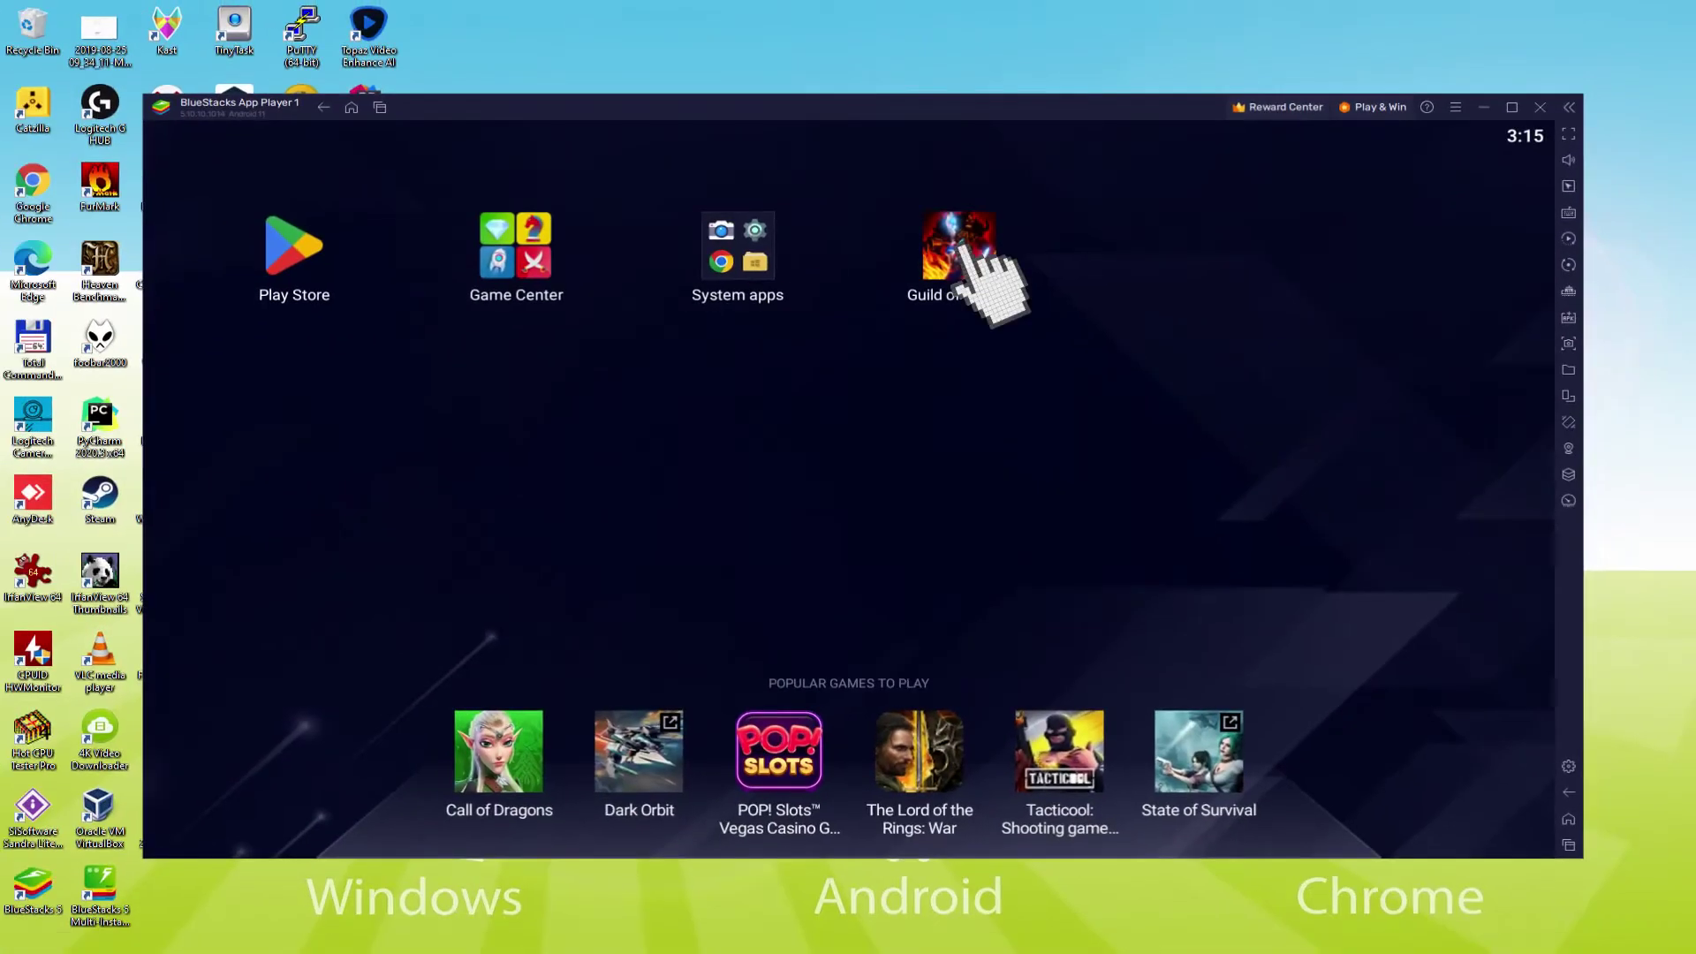
left_click(430, 574)
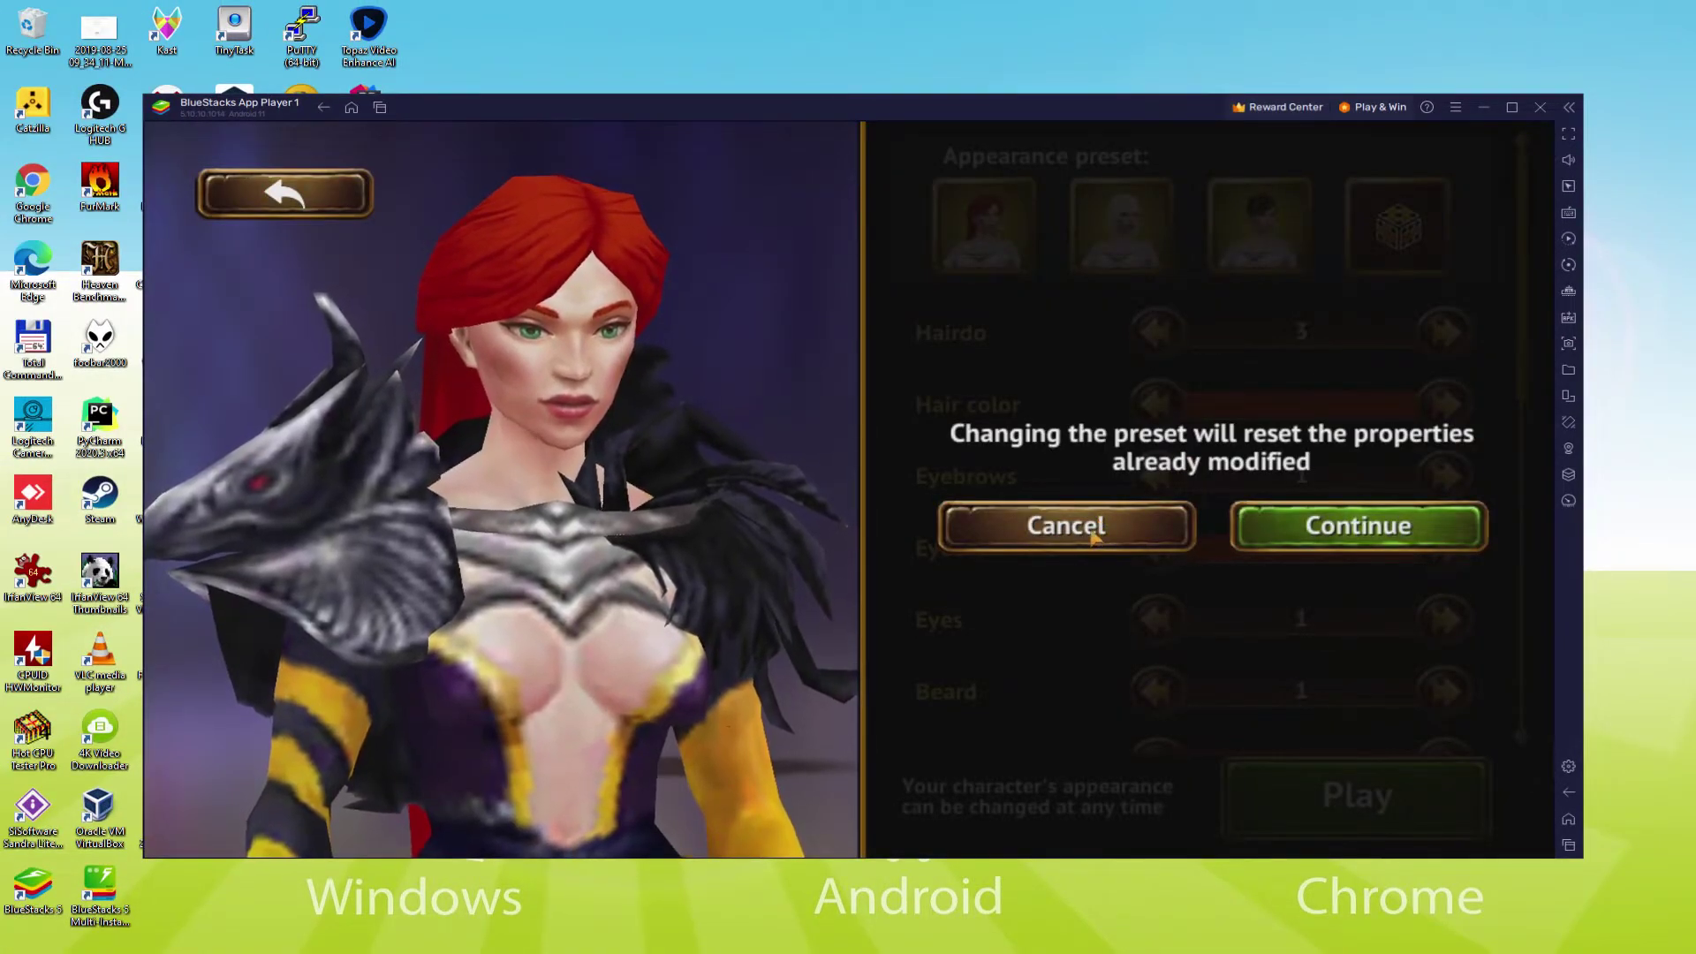
- Try the blonde, dark-haired and randomized looks on the mage, and apply the red-haired appearance preset
left_click(1310, 528)
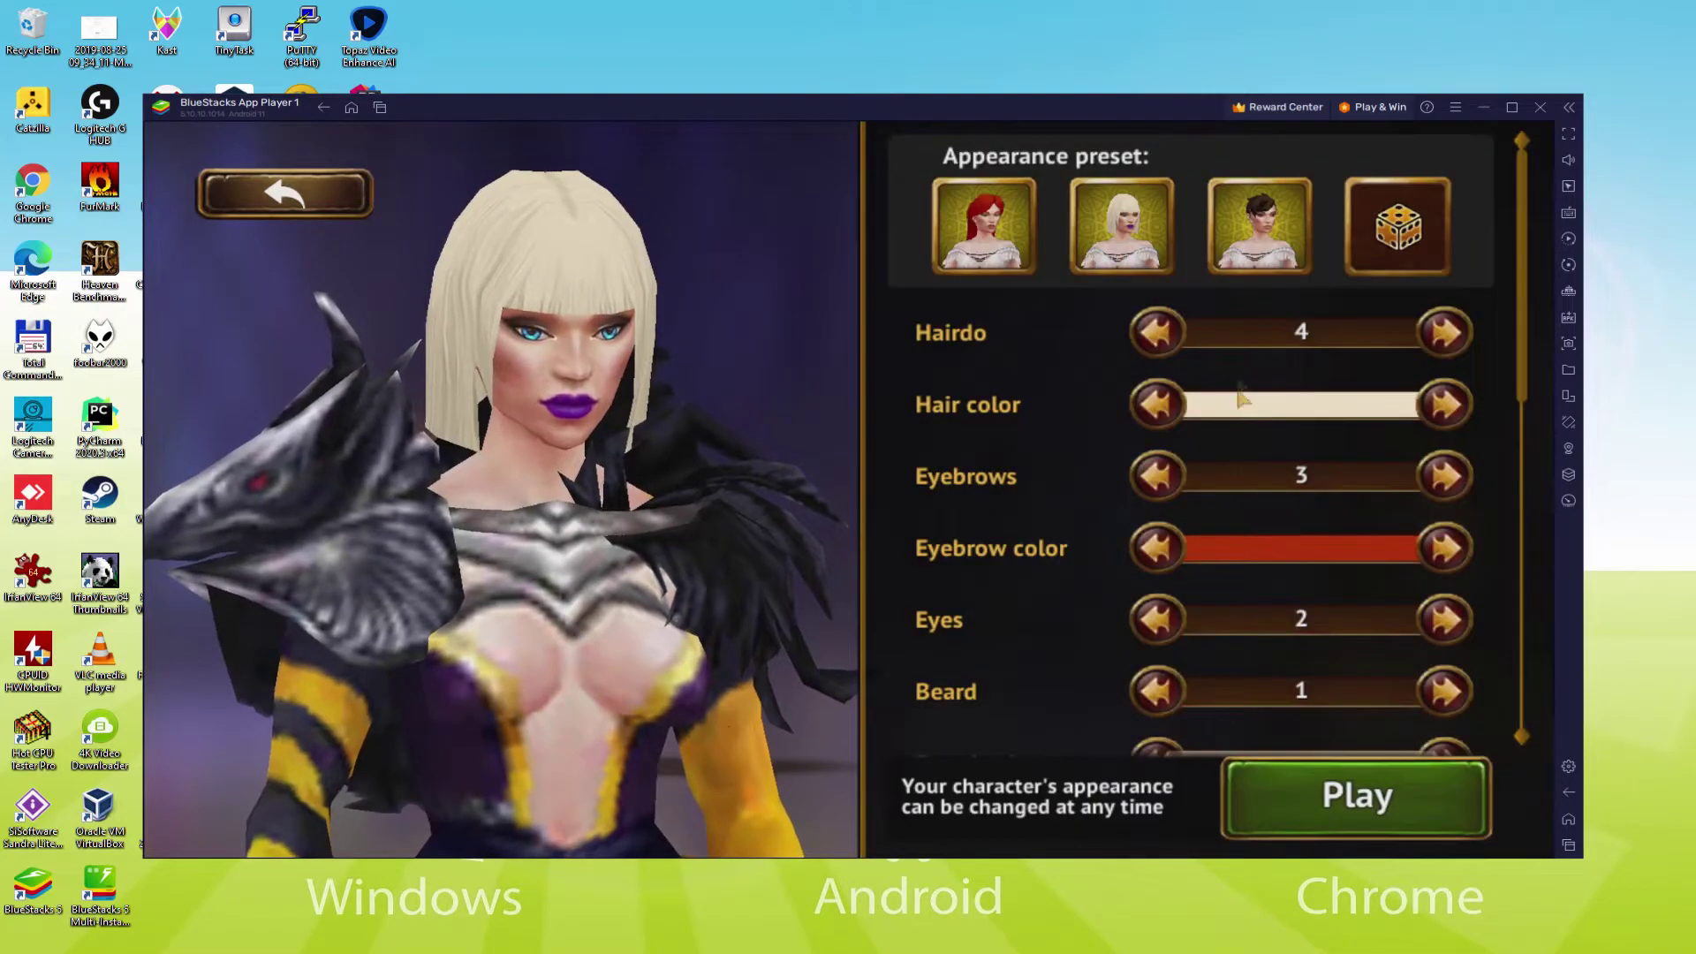
left_click(1272, 252)
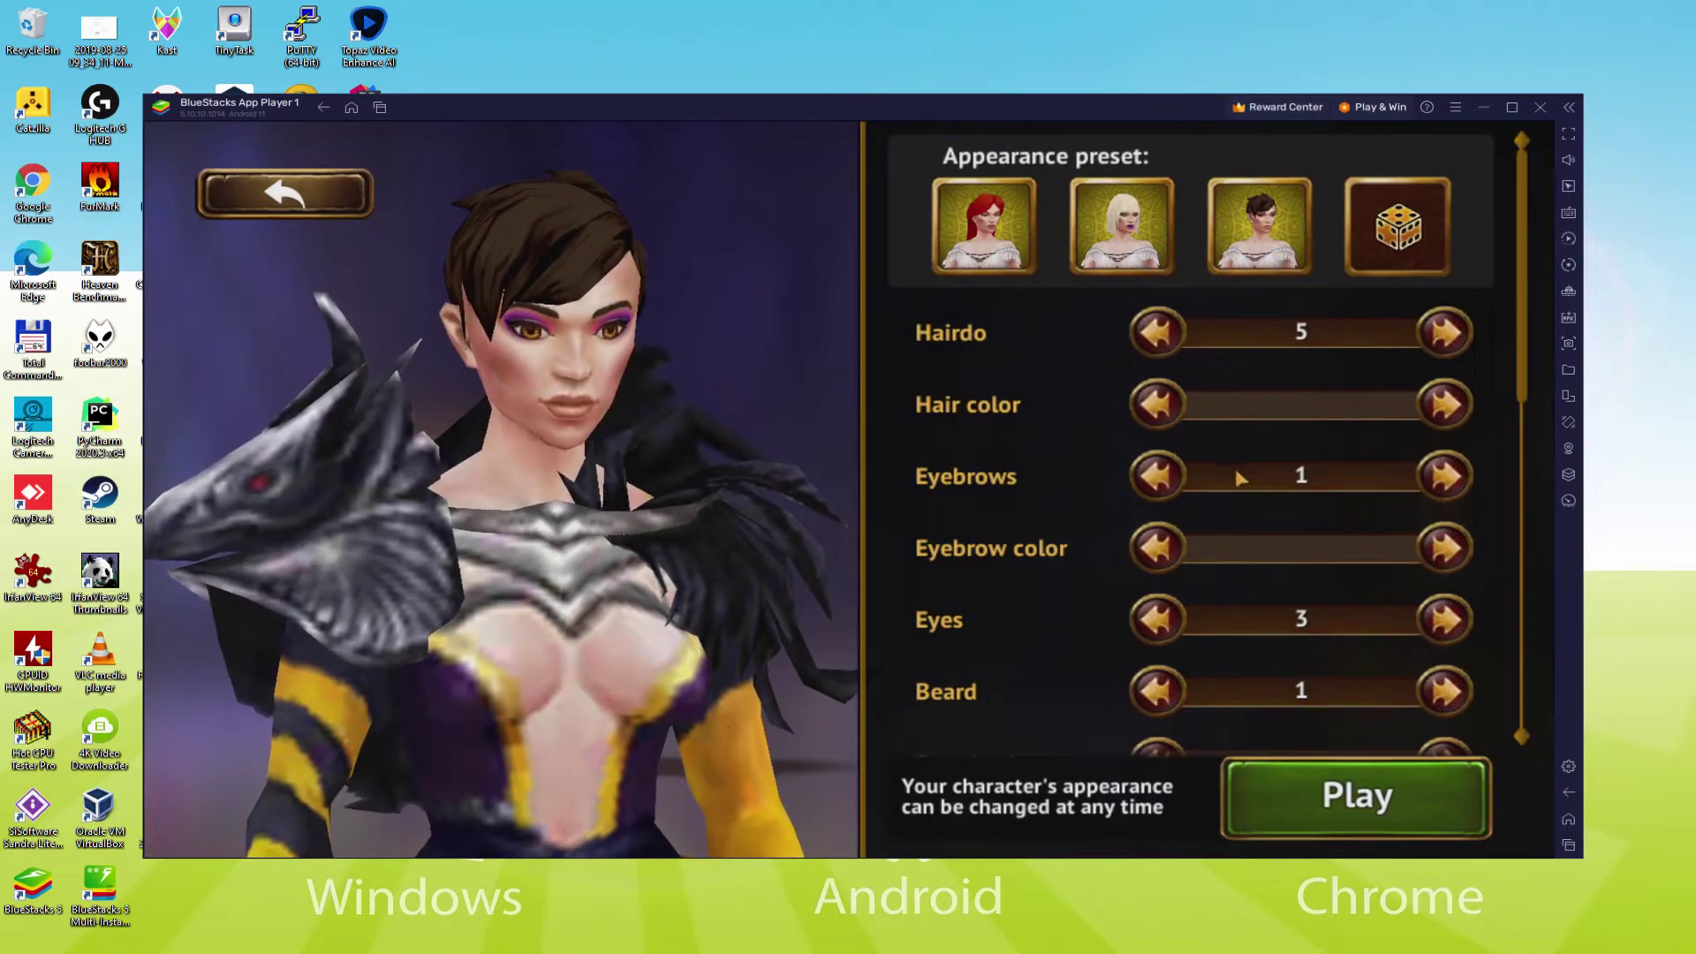
left_click(1398, 228)
left_click(1398, 228)
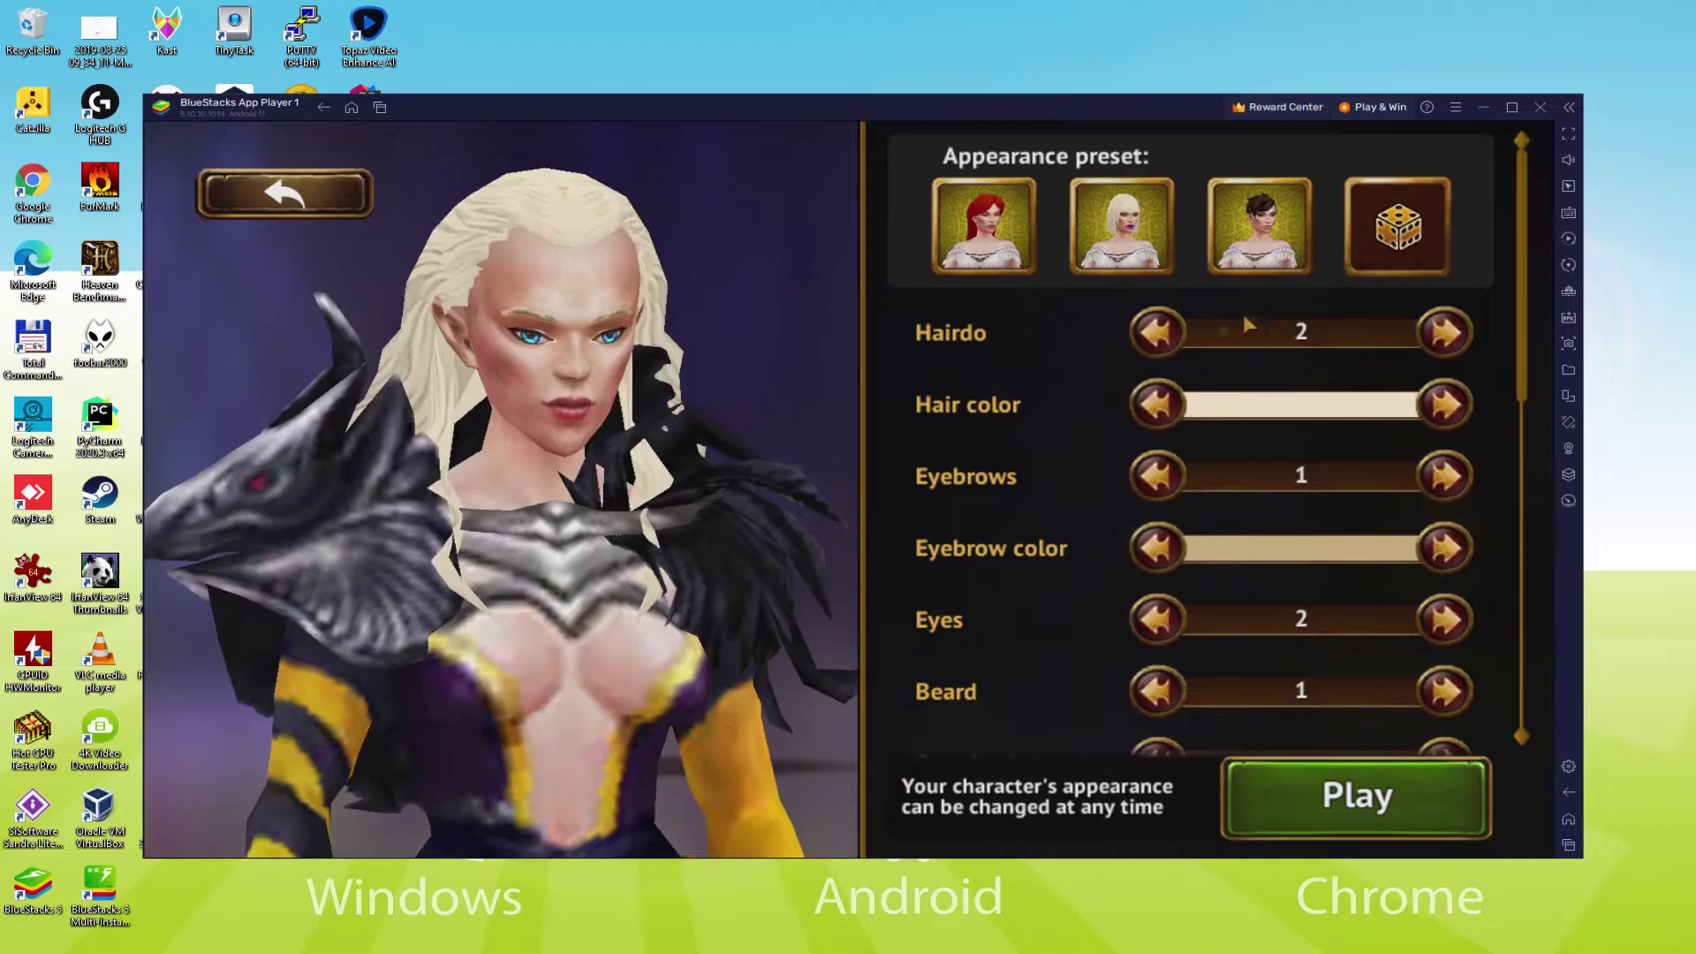
left_click(1005, 249)
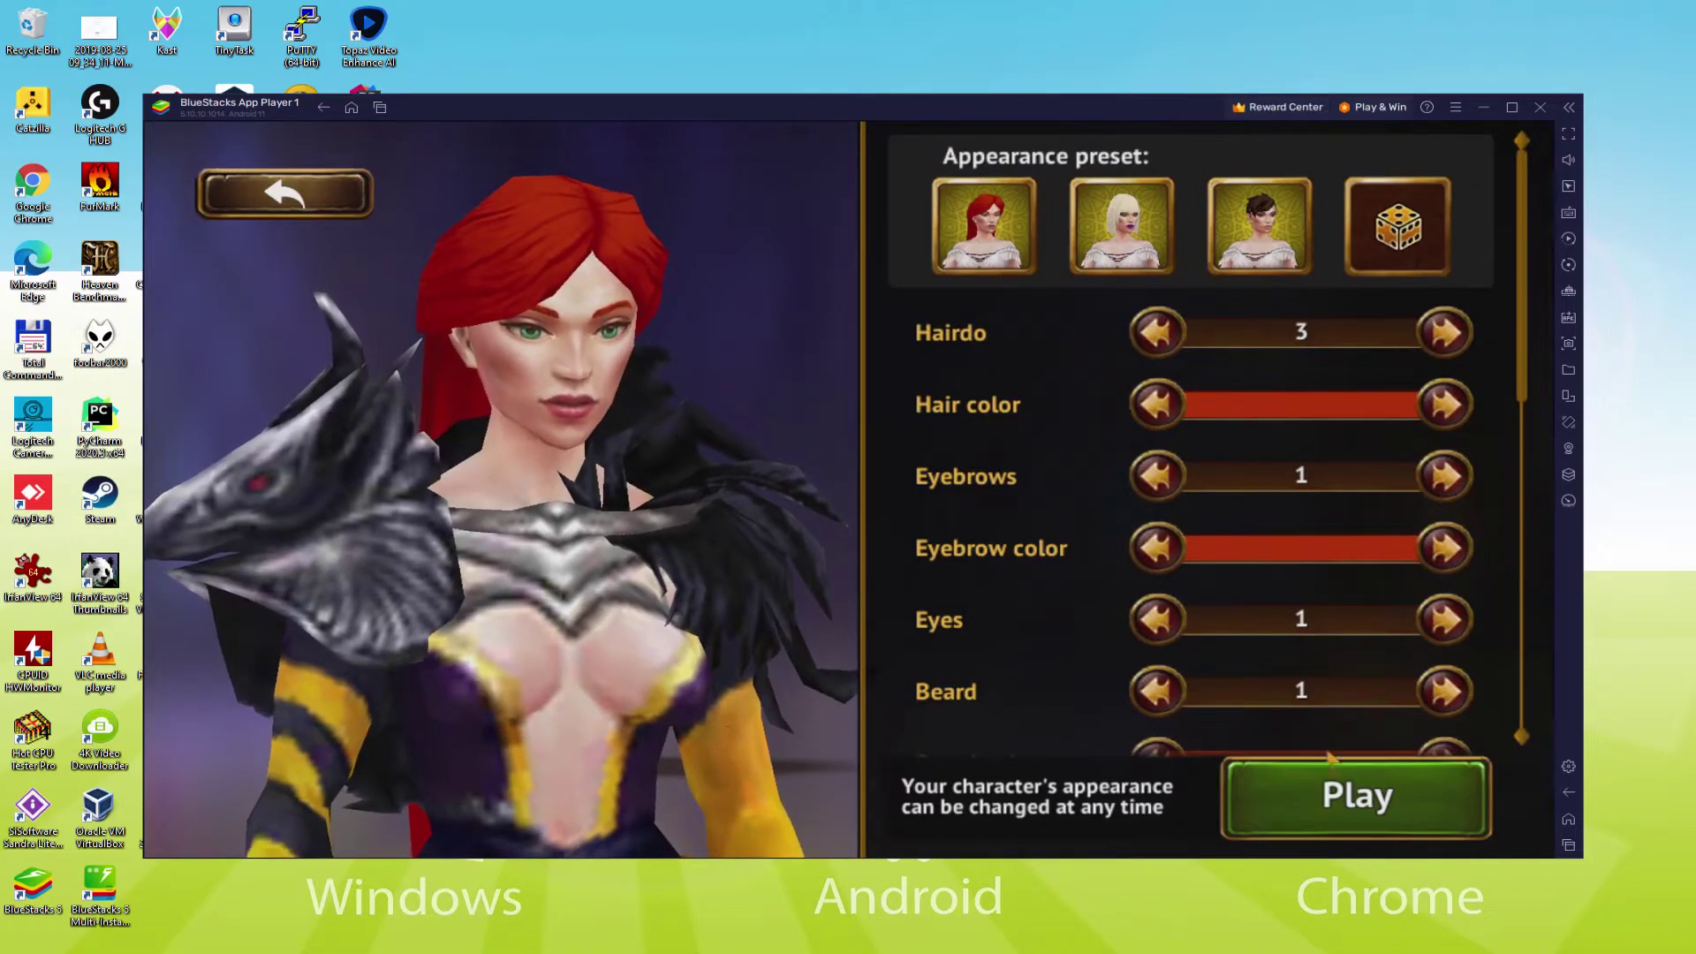
- Examine the remaining facial appearance options and sliders for the mage
scroll(1071, 378, "down", 4)
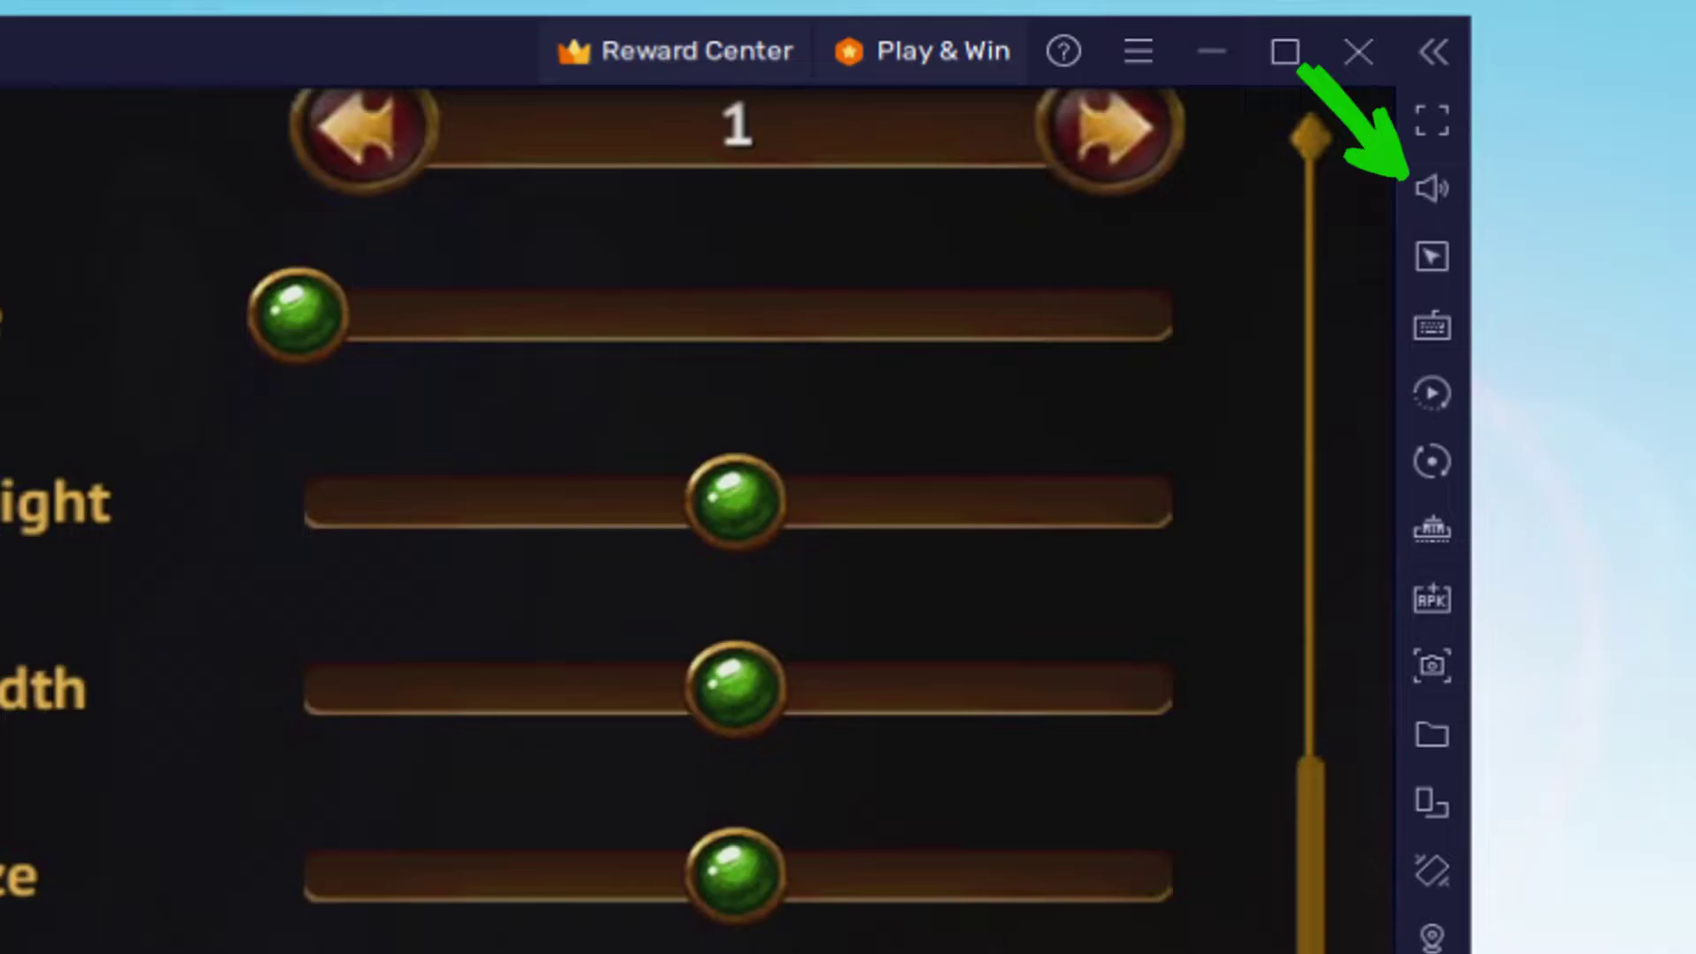
scroll(379, 238, "down", 4)
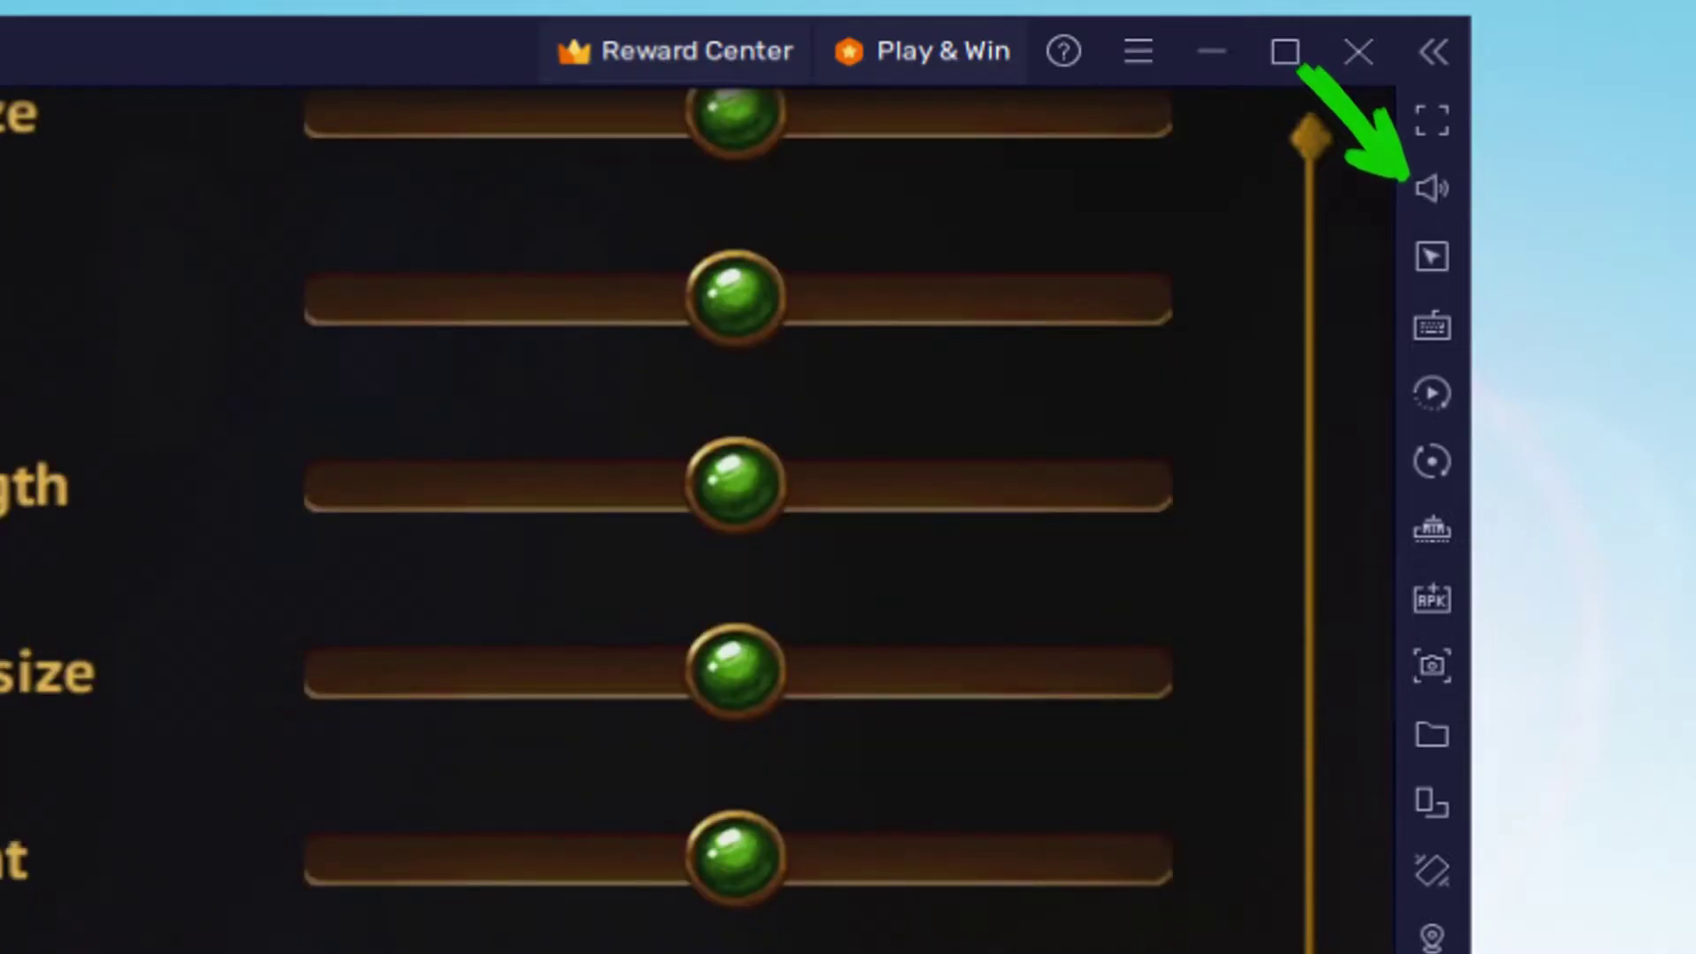
scroll(113, 671, "up", 6)
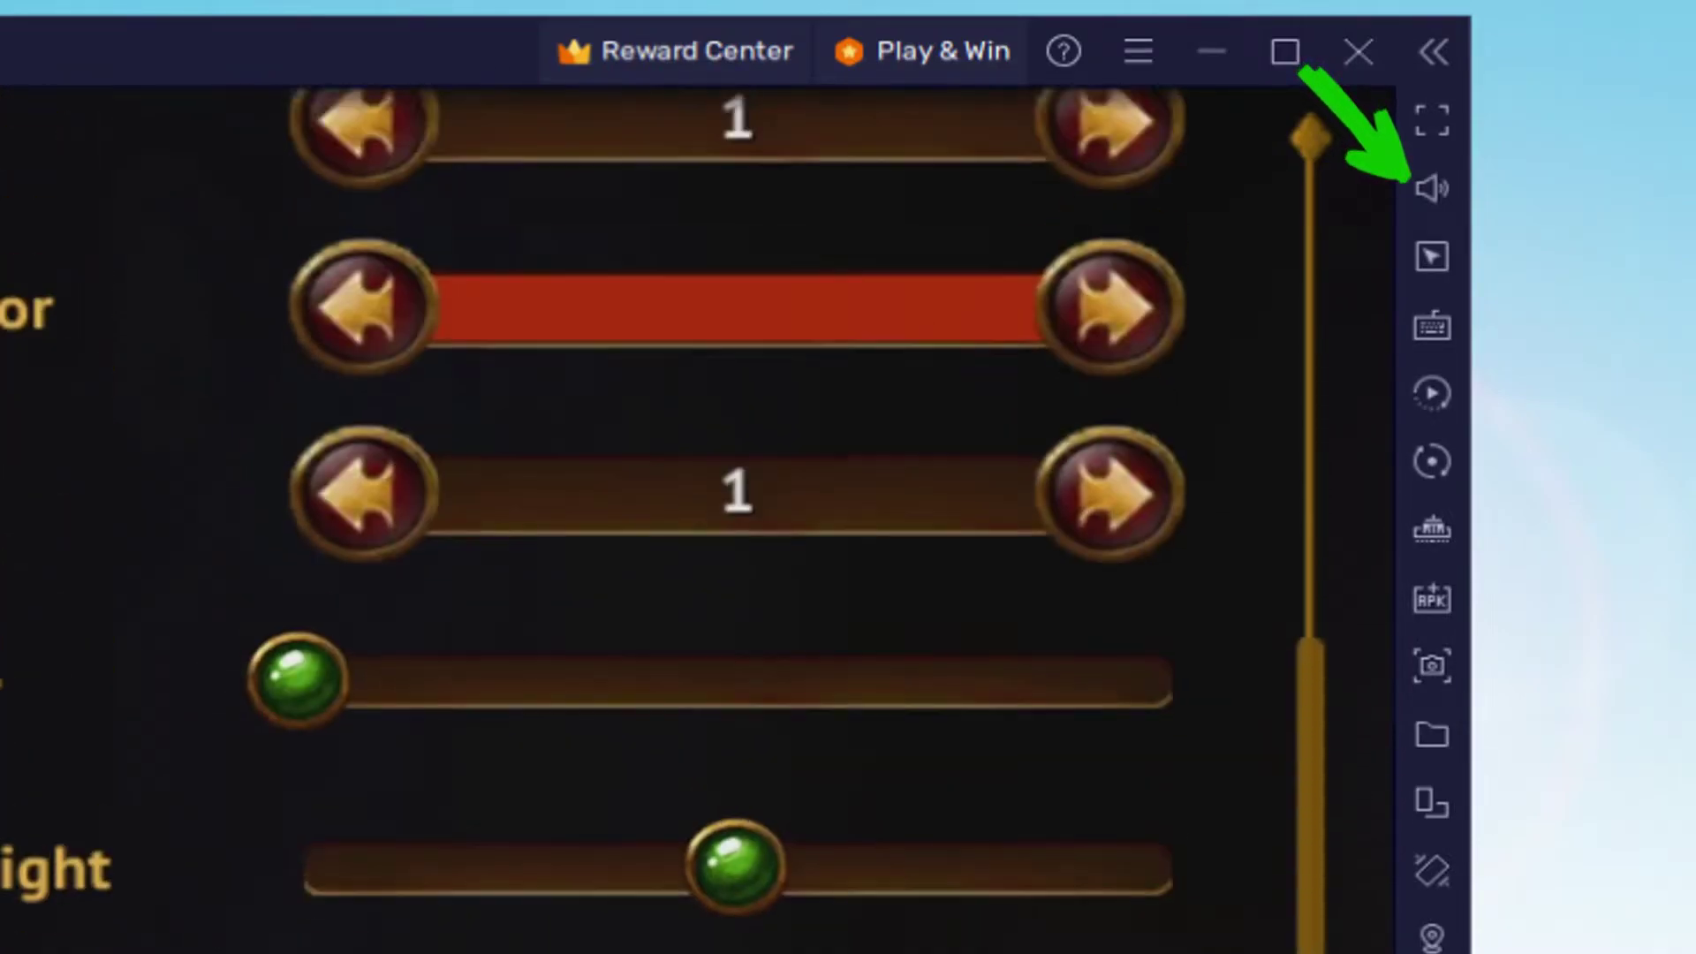
scroll(114, 530, "up", 6)
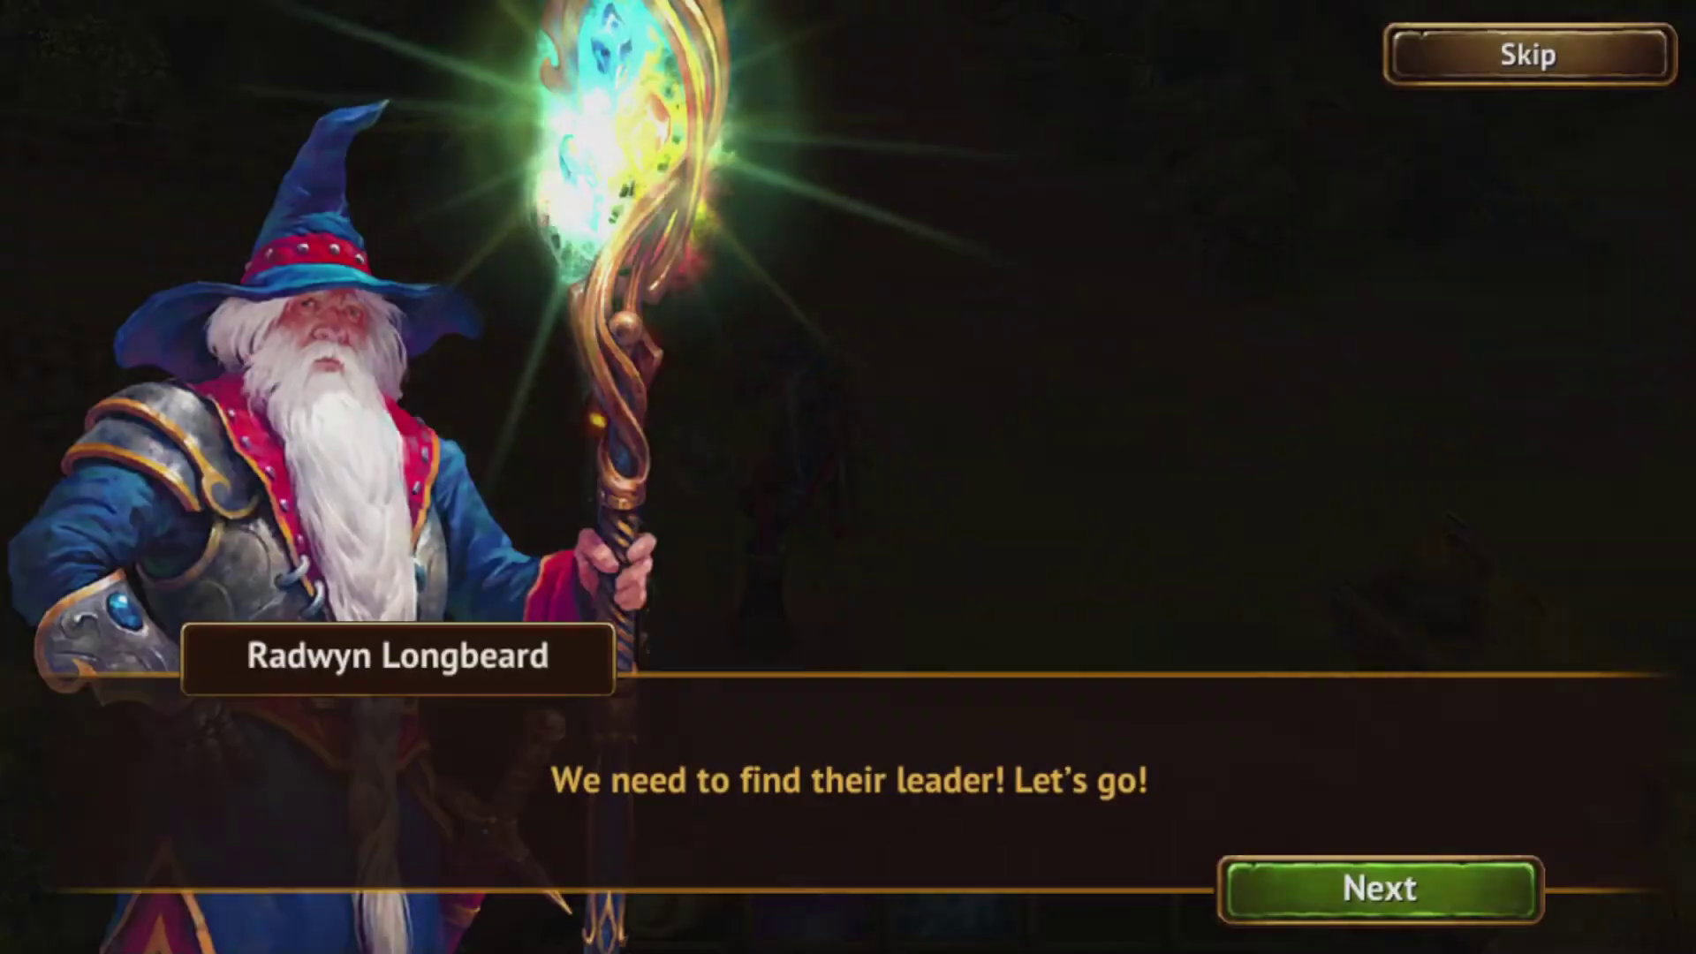
- Continue past the wizard's dialogue, move the mage to the marked spot, and attack enemies with the fireball and purple magic skills
left_click(1305, 897)
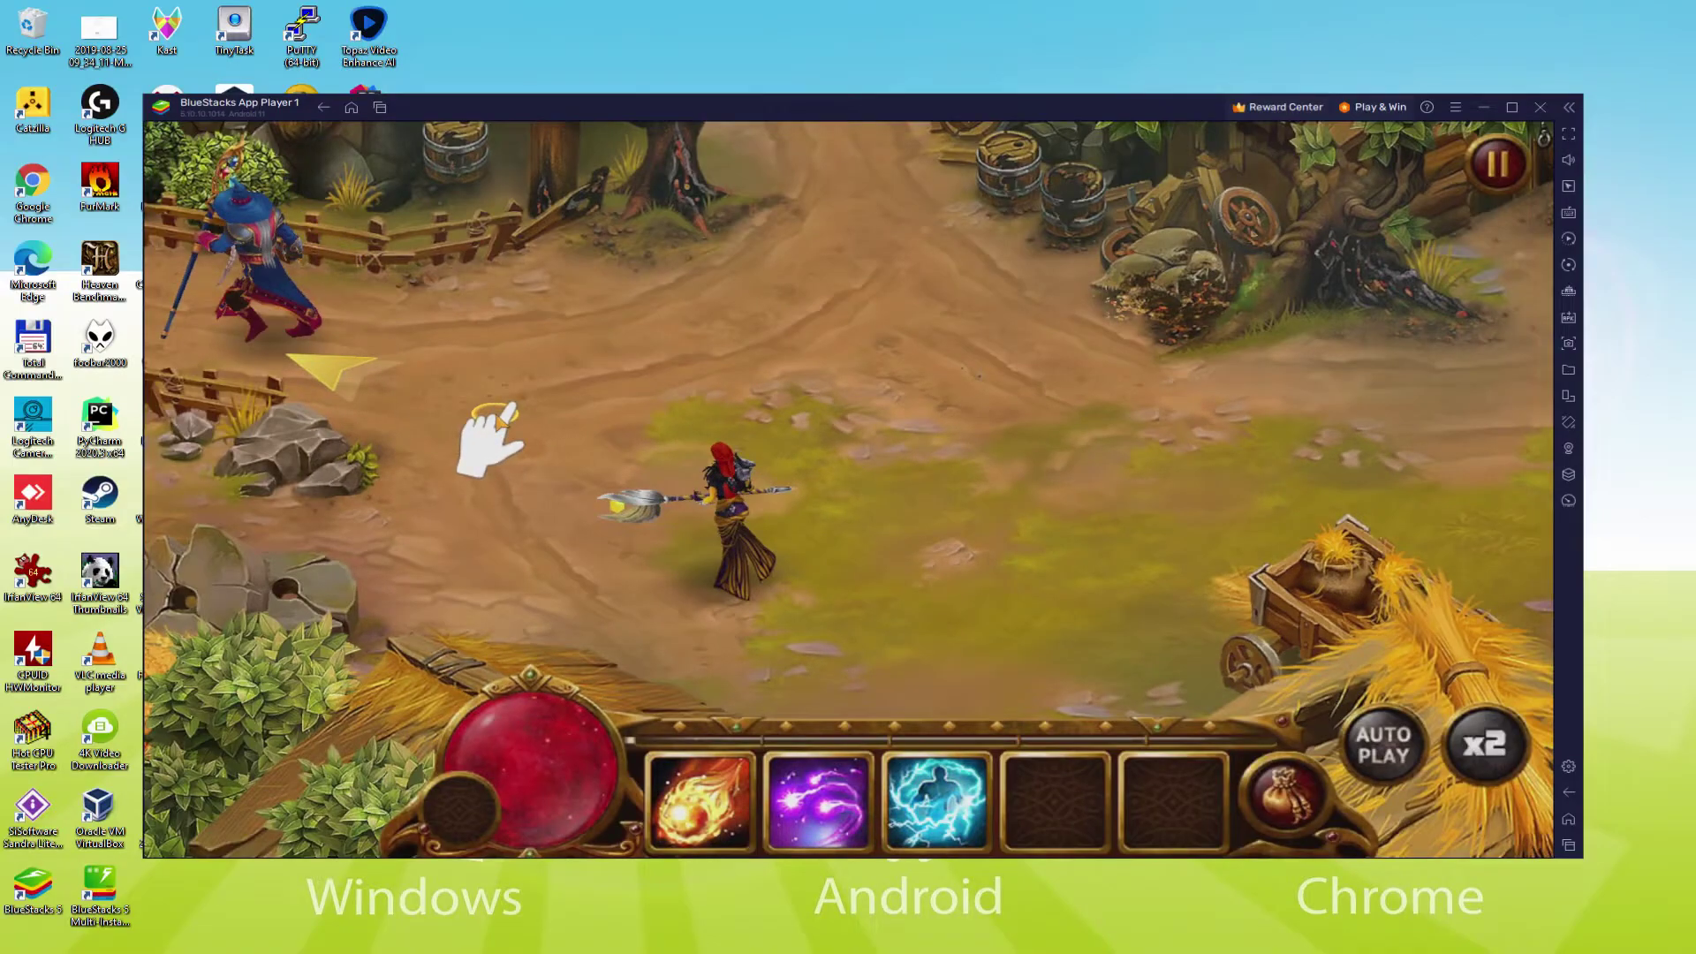
left_click(500, 424)
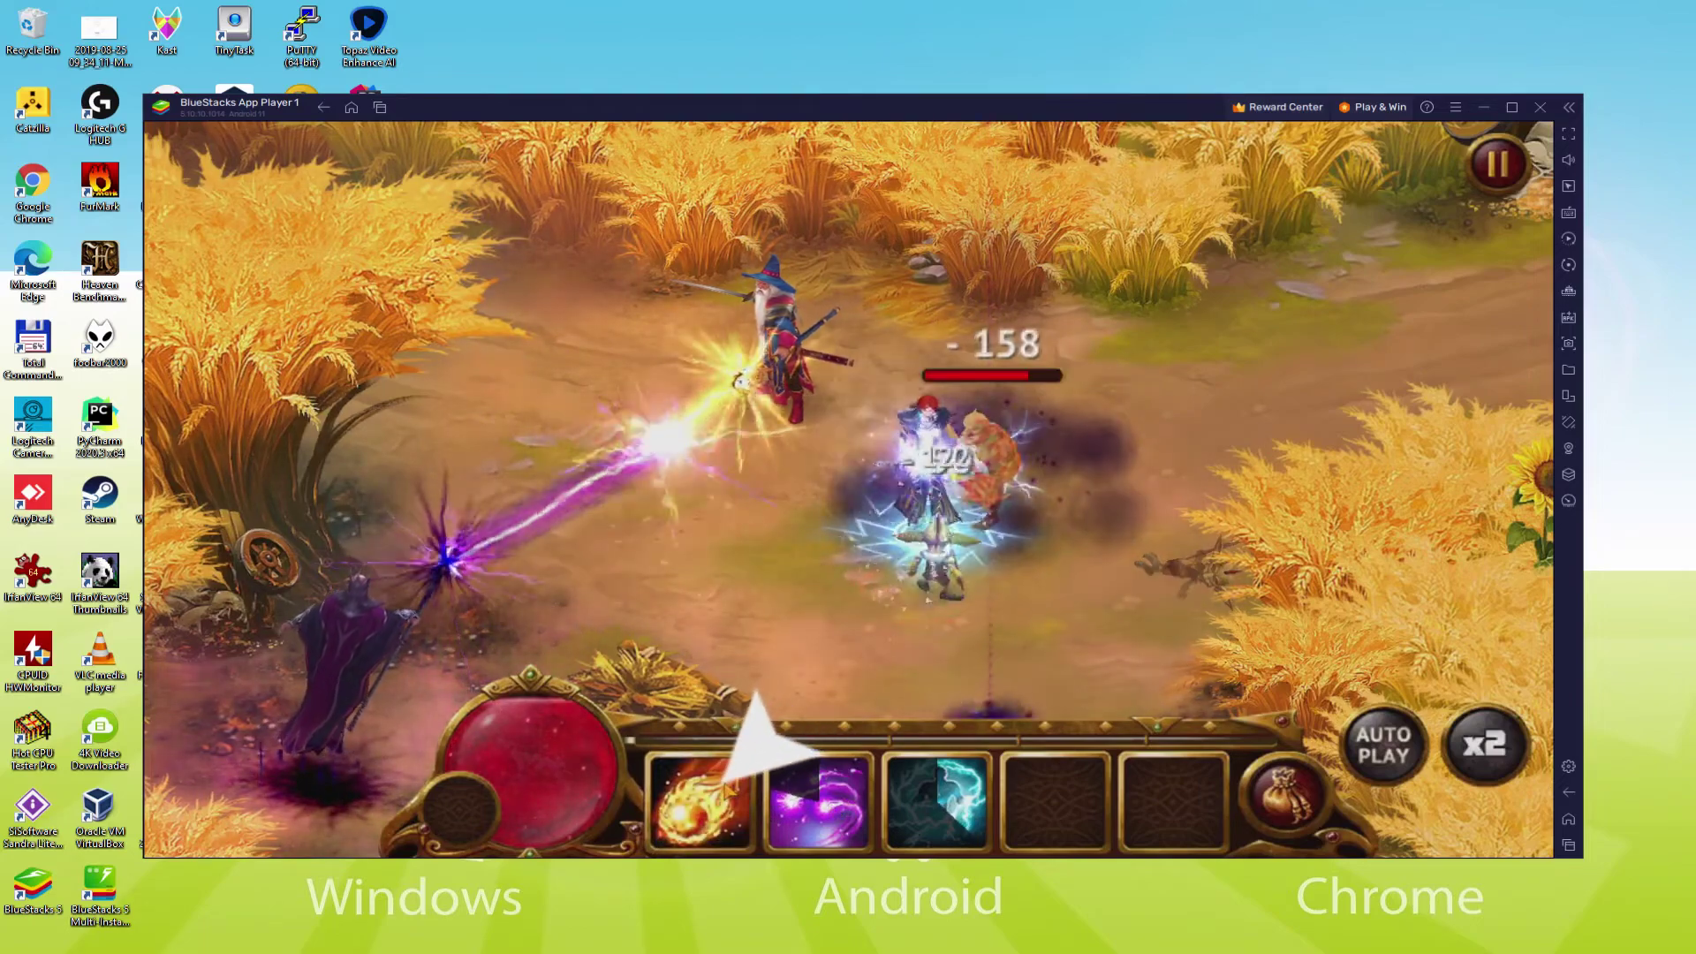
left_click(724, 789)
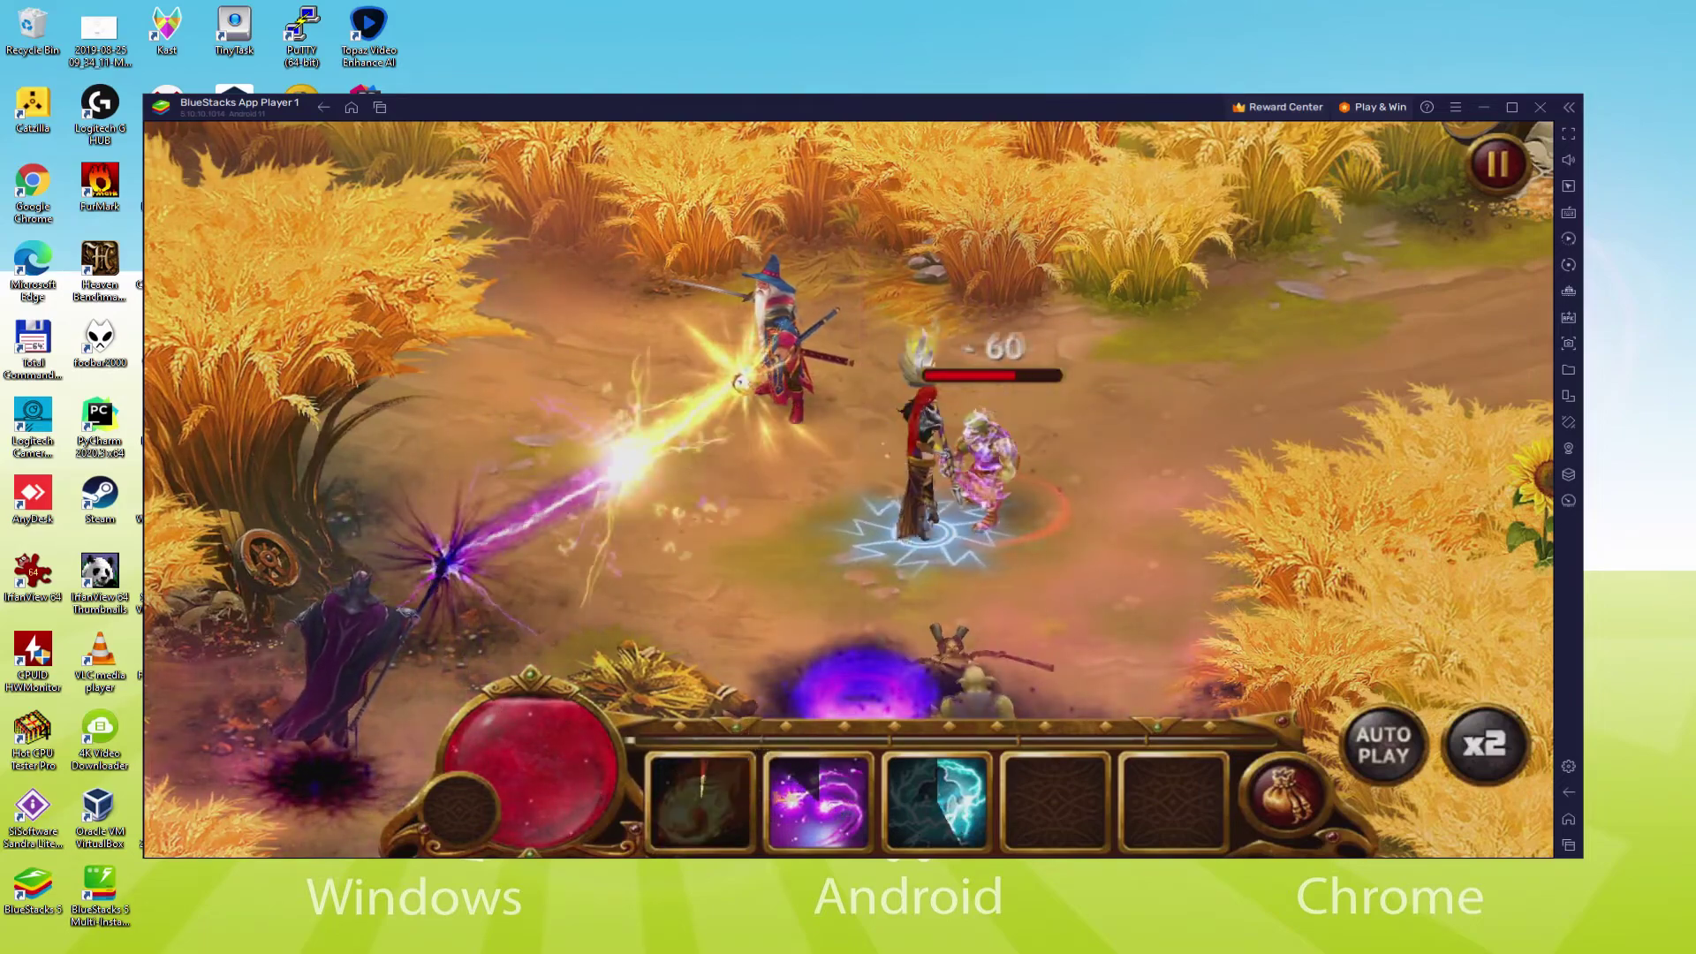
left_click(829, 801)
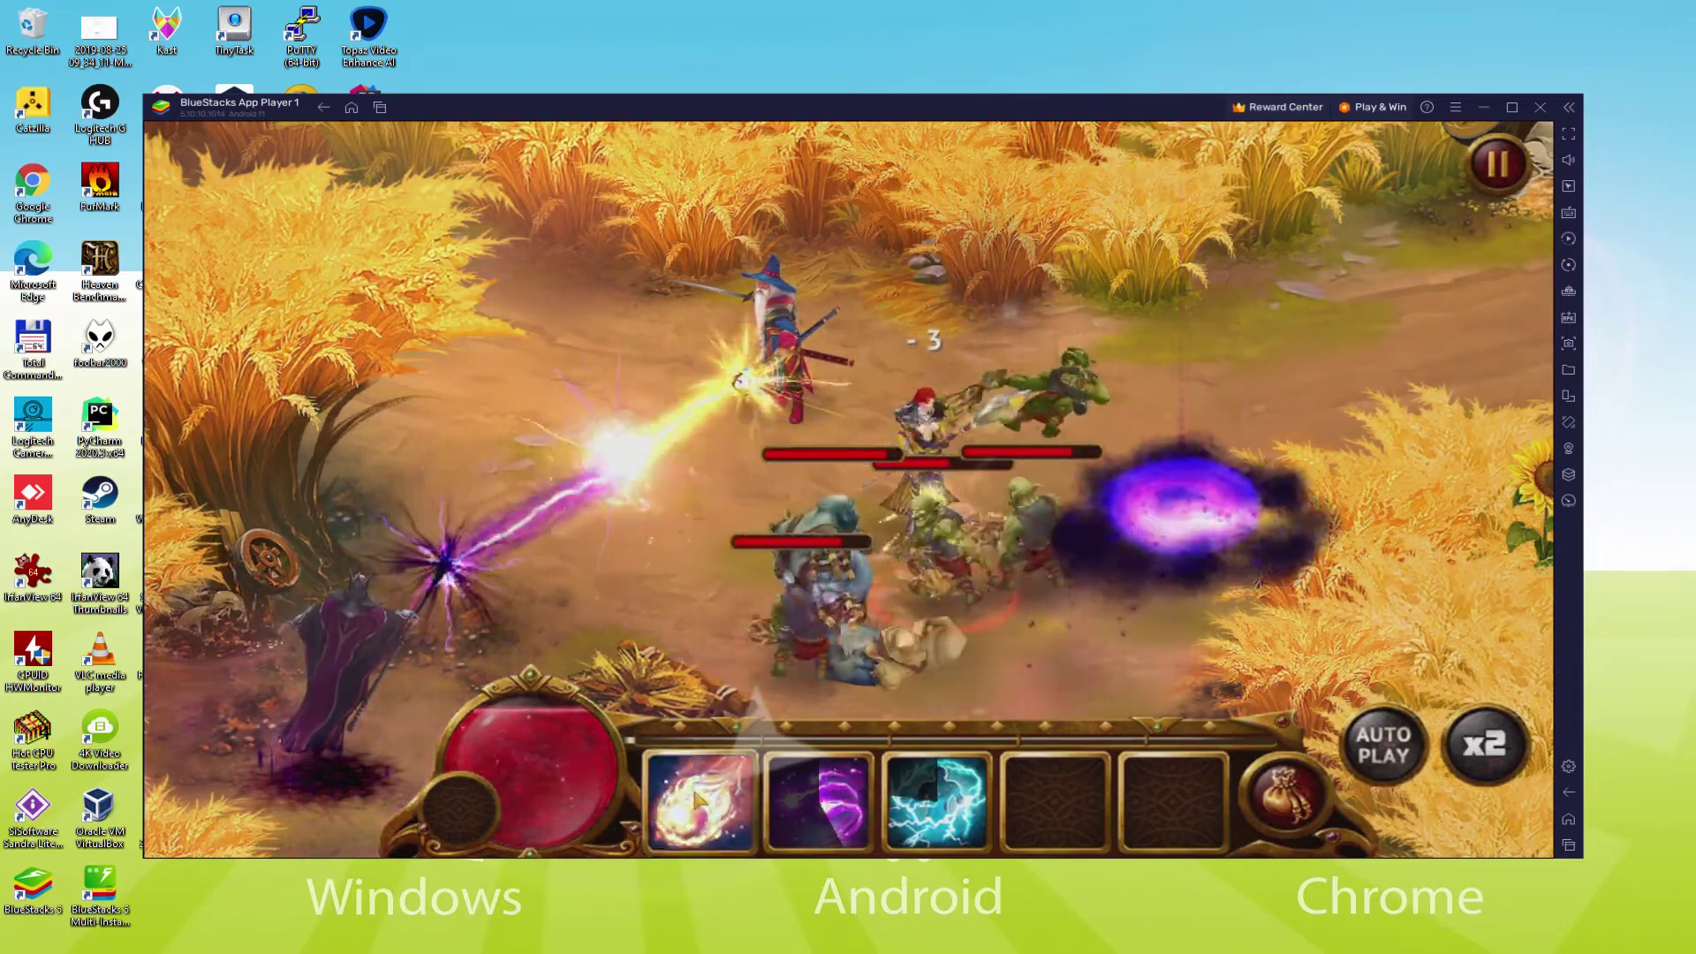
- Attack the remaining enemies with the fireball skill and continue past the wizard's dialogue to the character name prompt
left_click(698, 800)
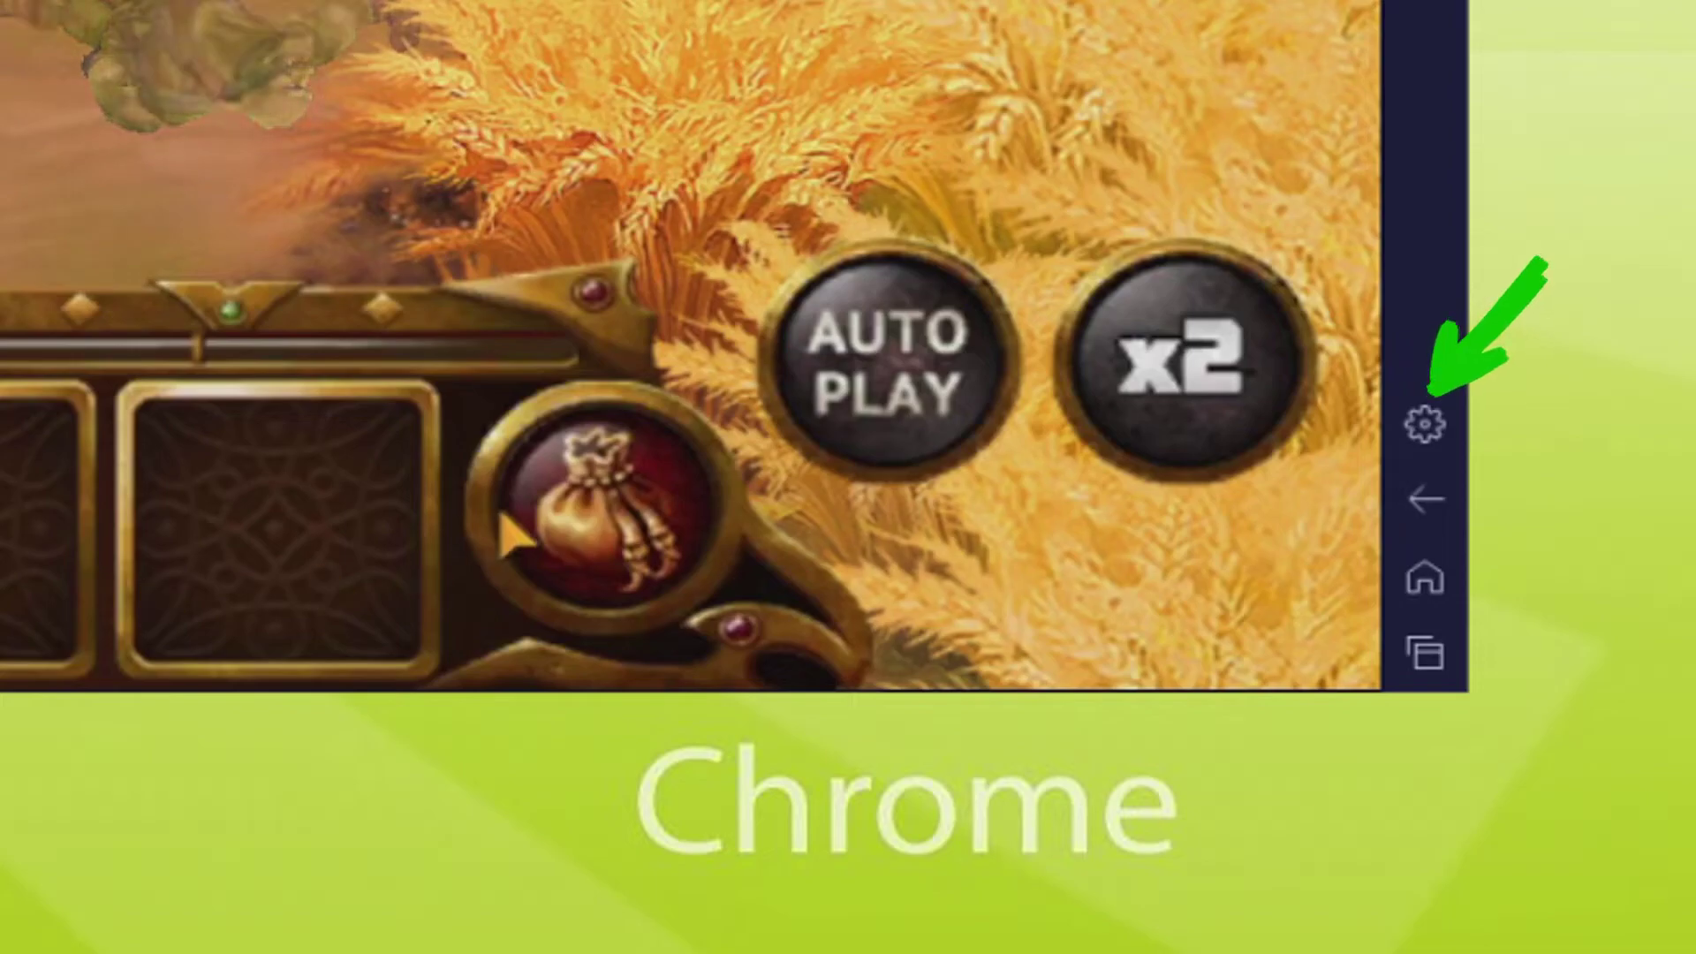
left_click(904, 413)
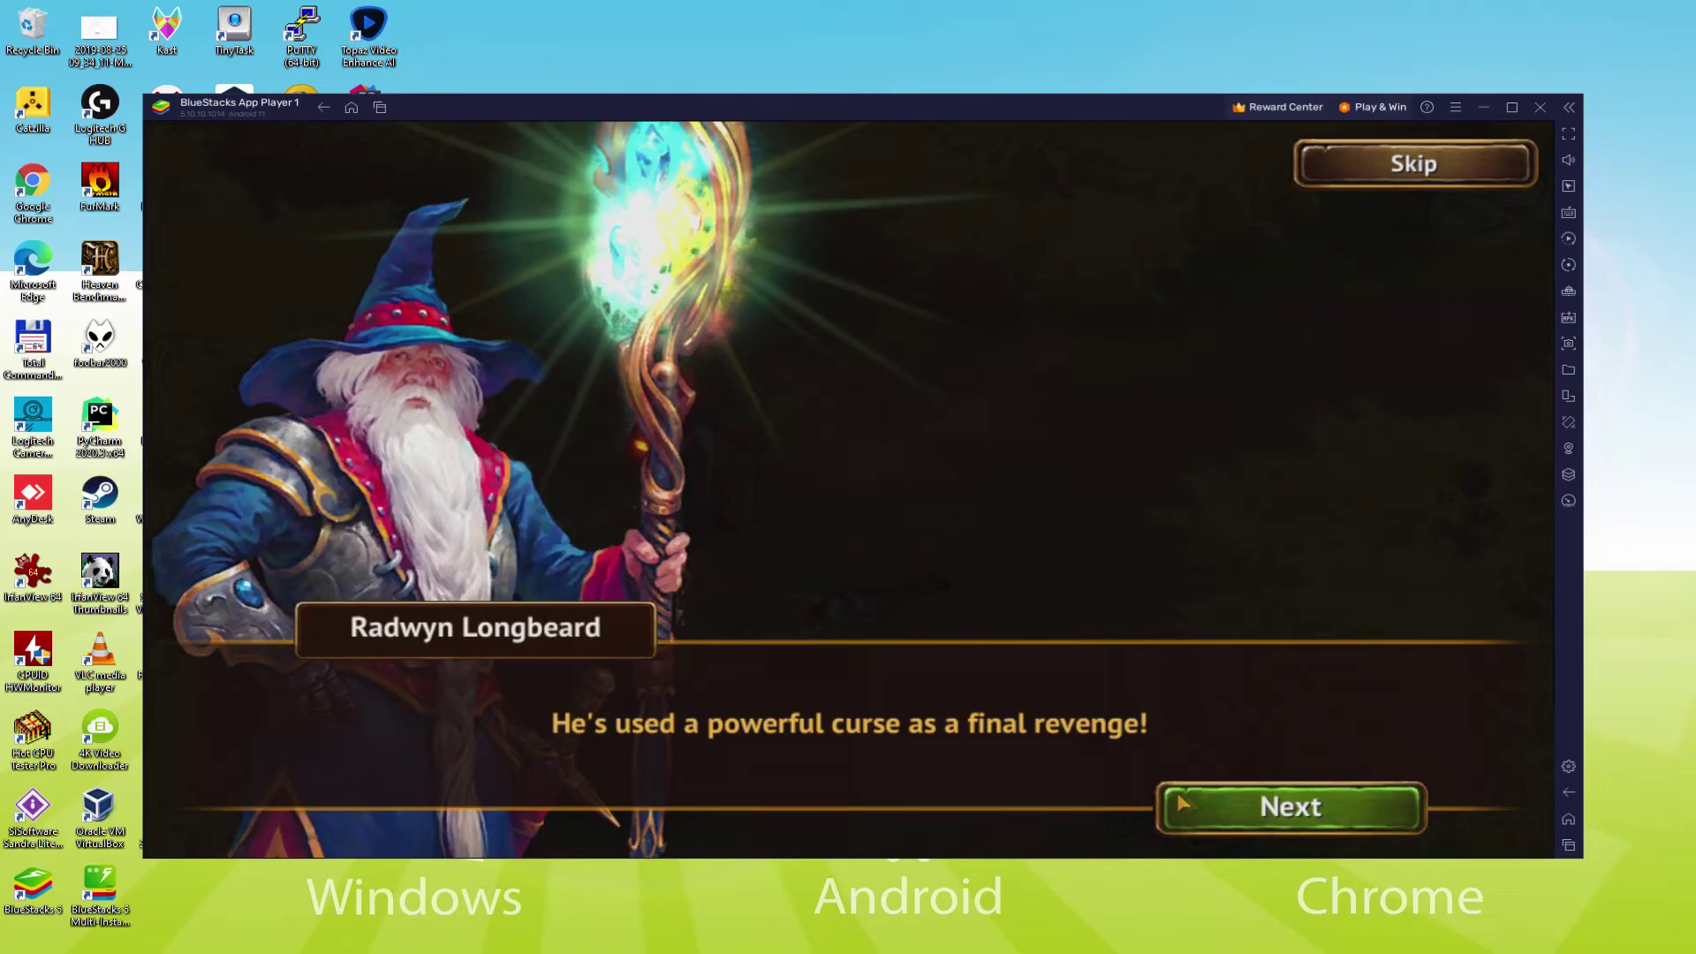
left_click(1232, 812)
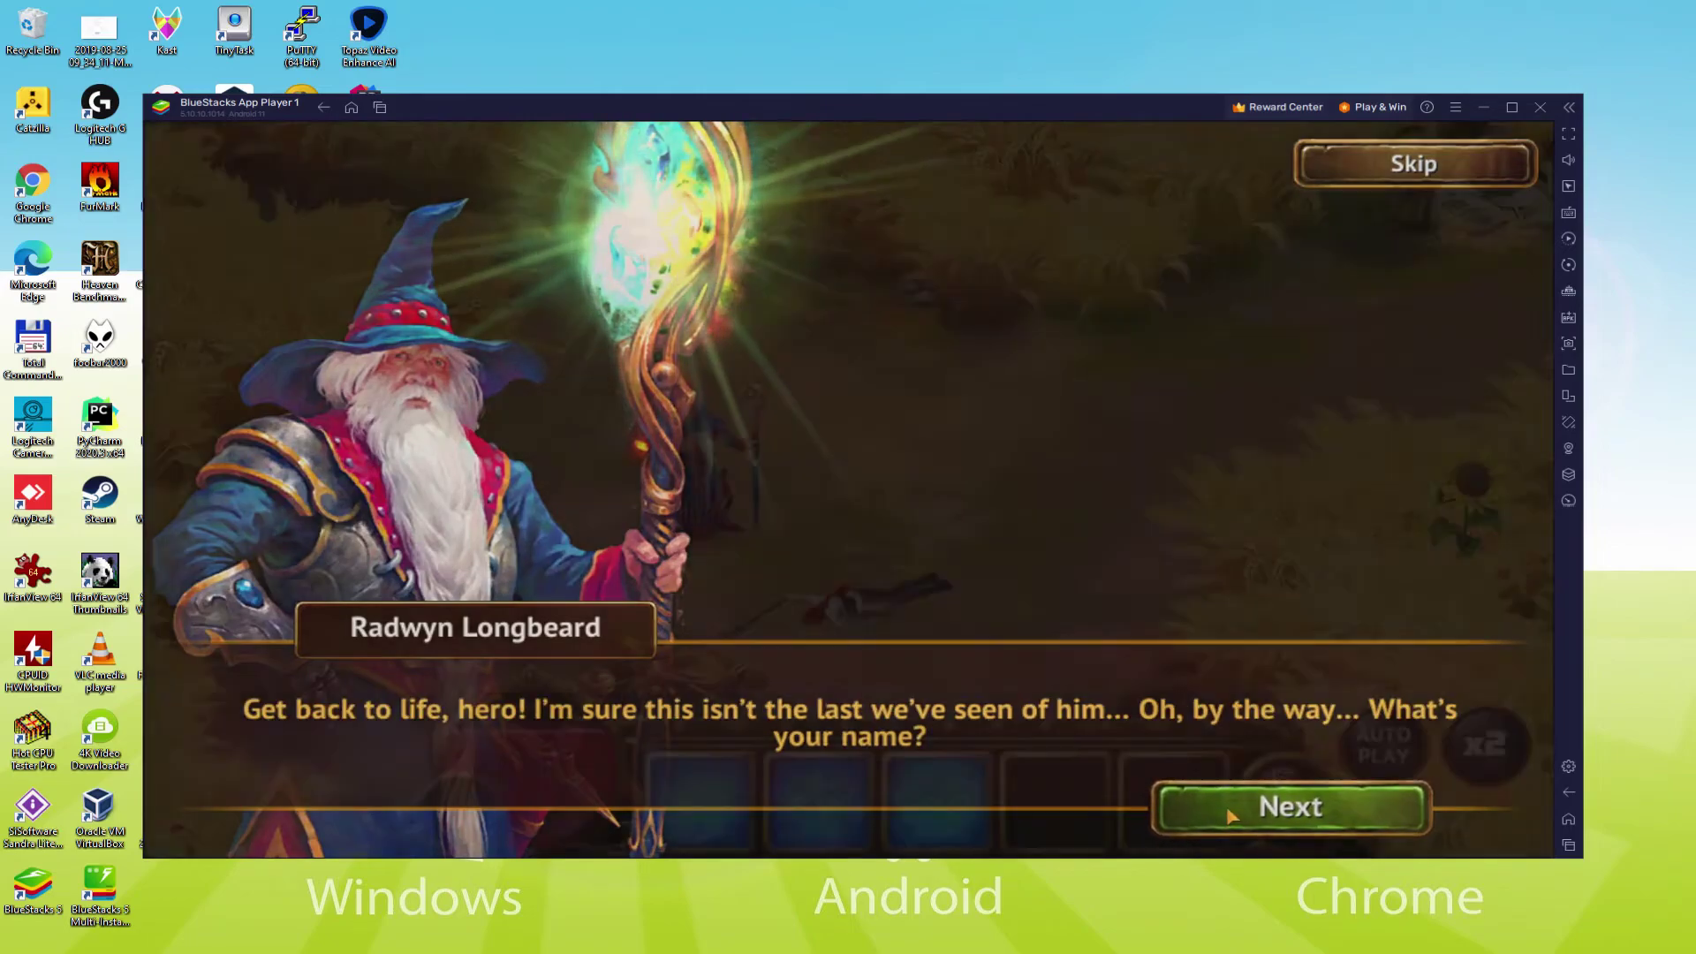
left_click(1232, 813)
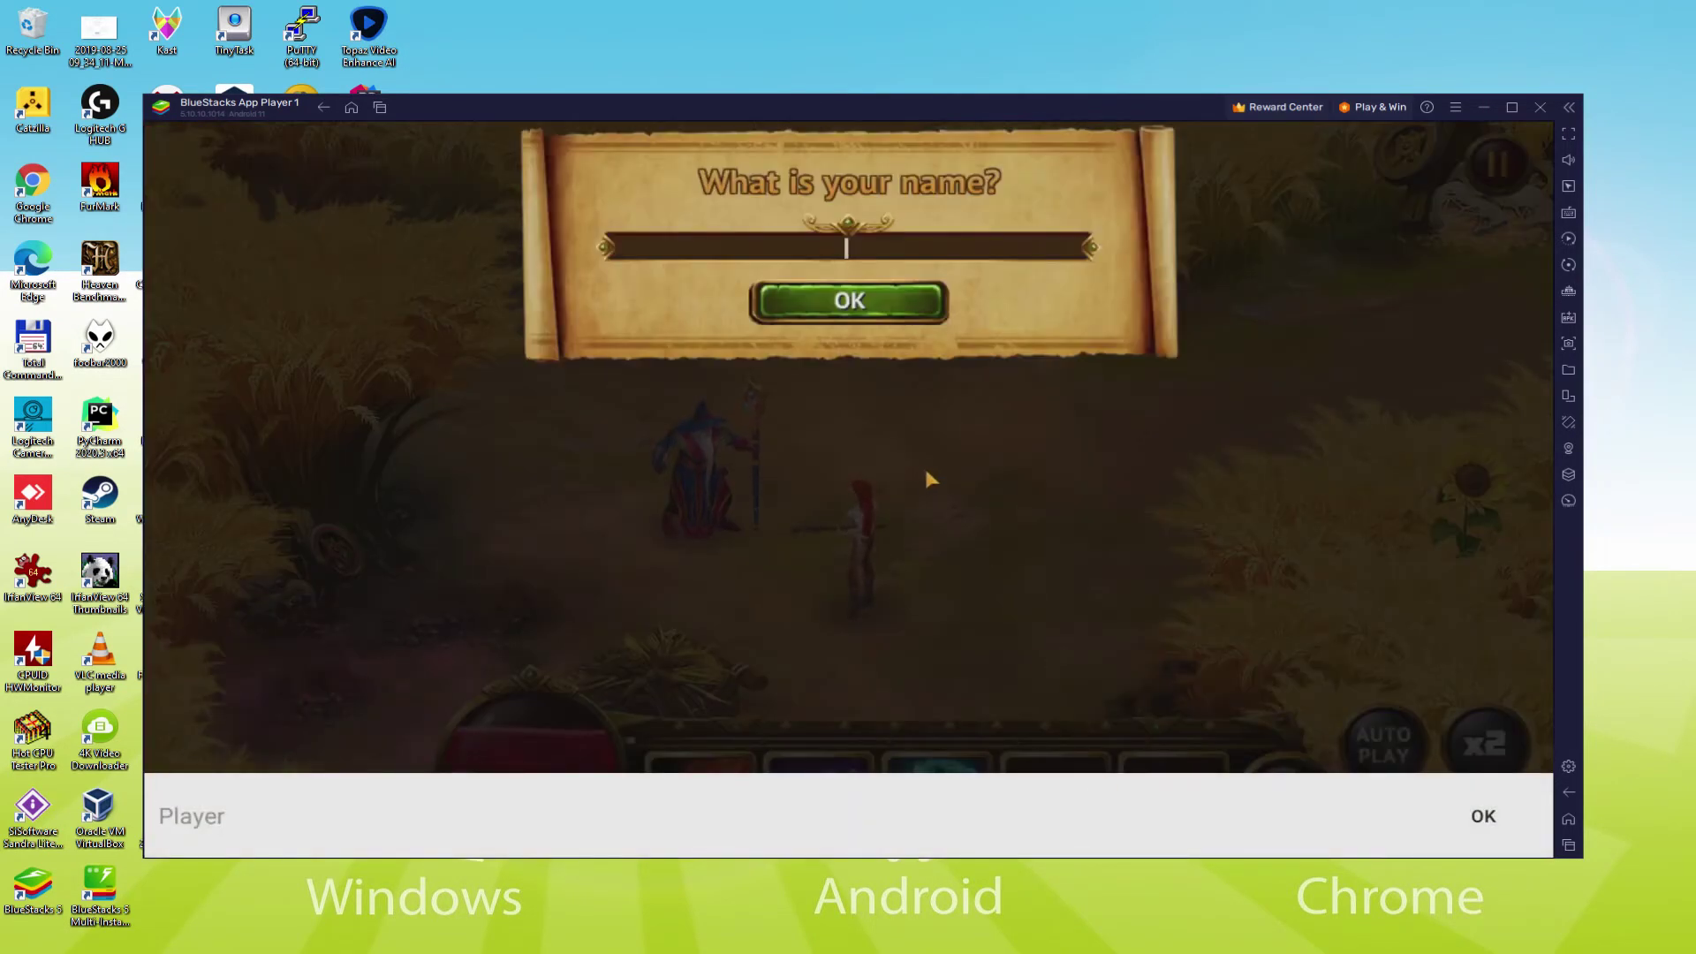
- Name the character Usitility and confirm the name
type("Usitility")
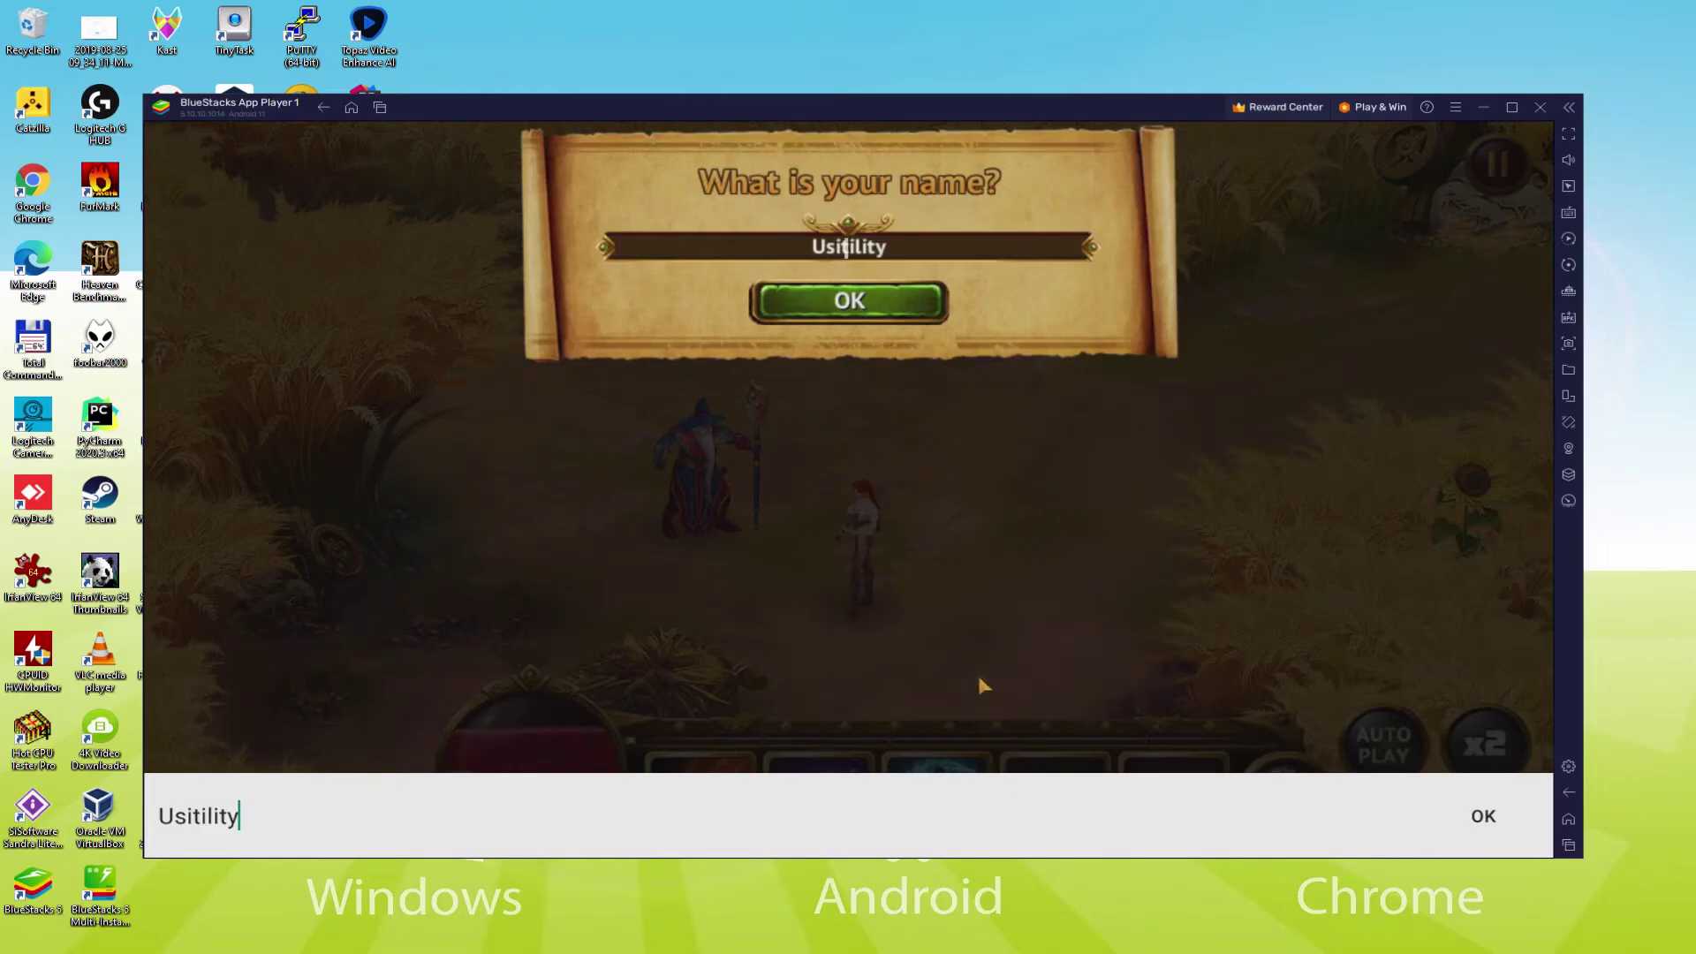
left_click(903, 311)
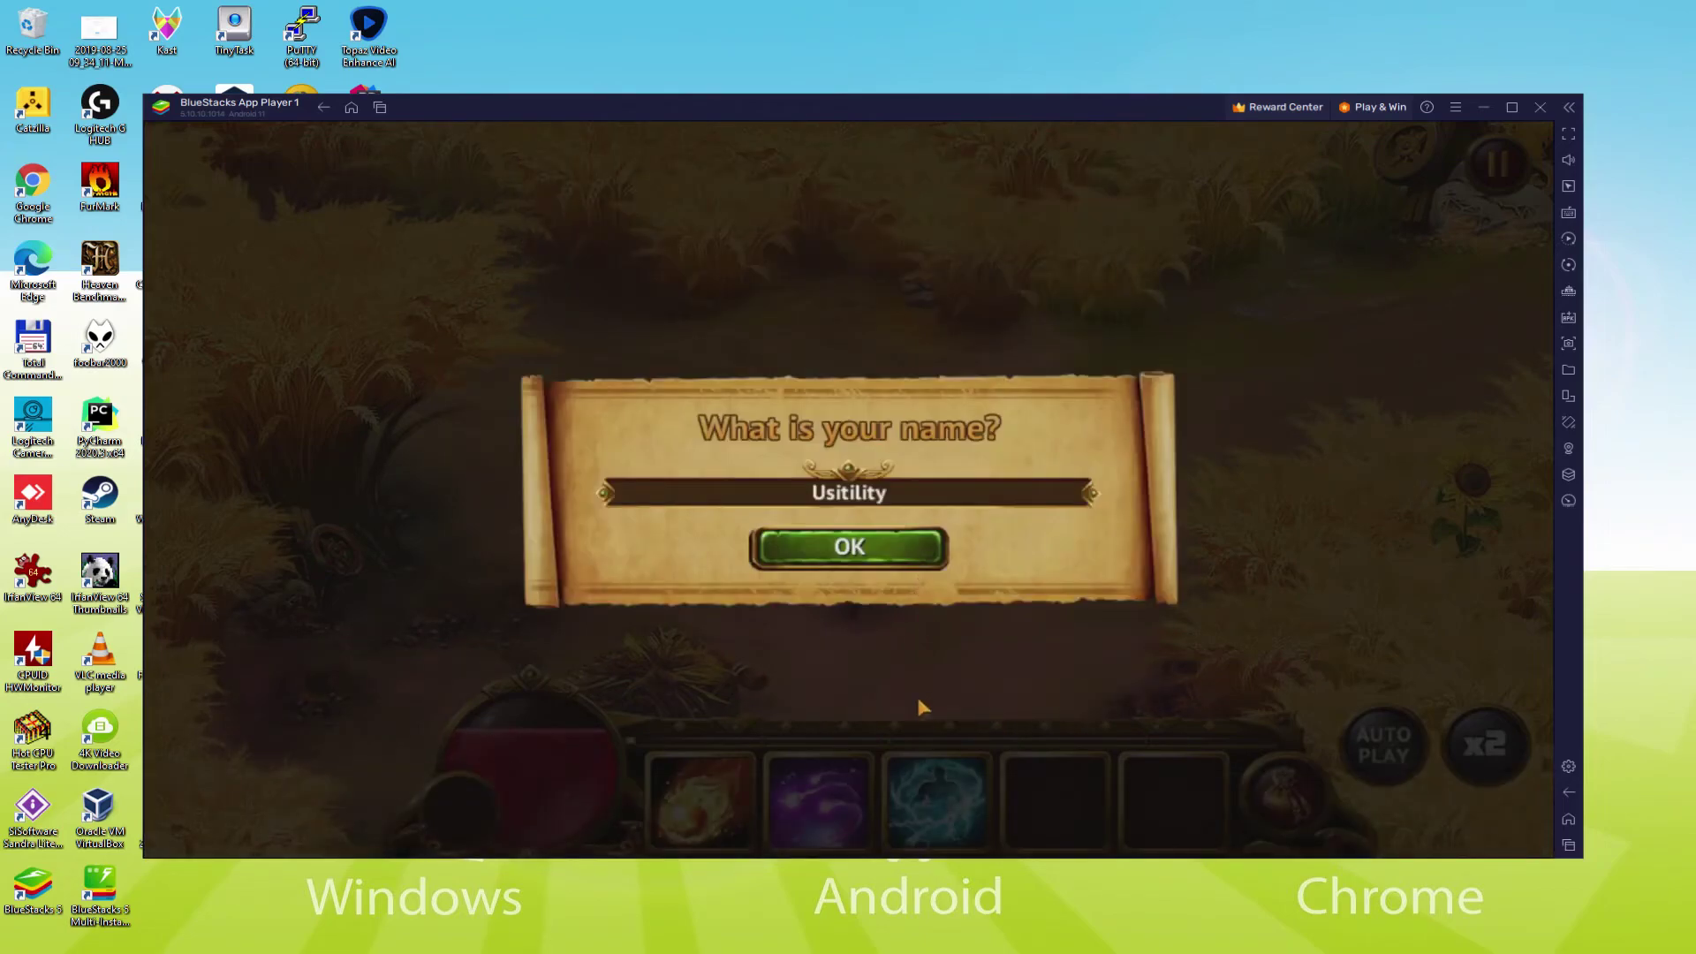
left_click(885, 562)
- Continue through the wizard's remaining dialogue and open the treasure chest on the path
left_click(1283, 809)
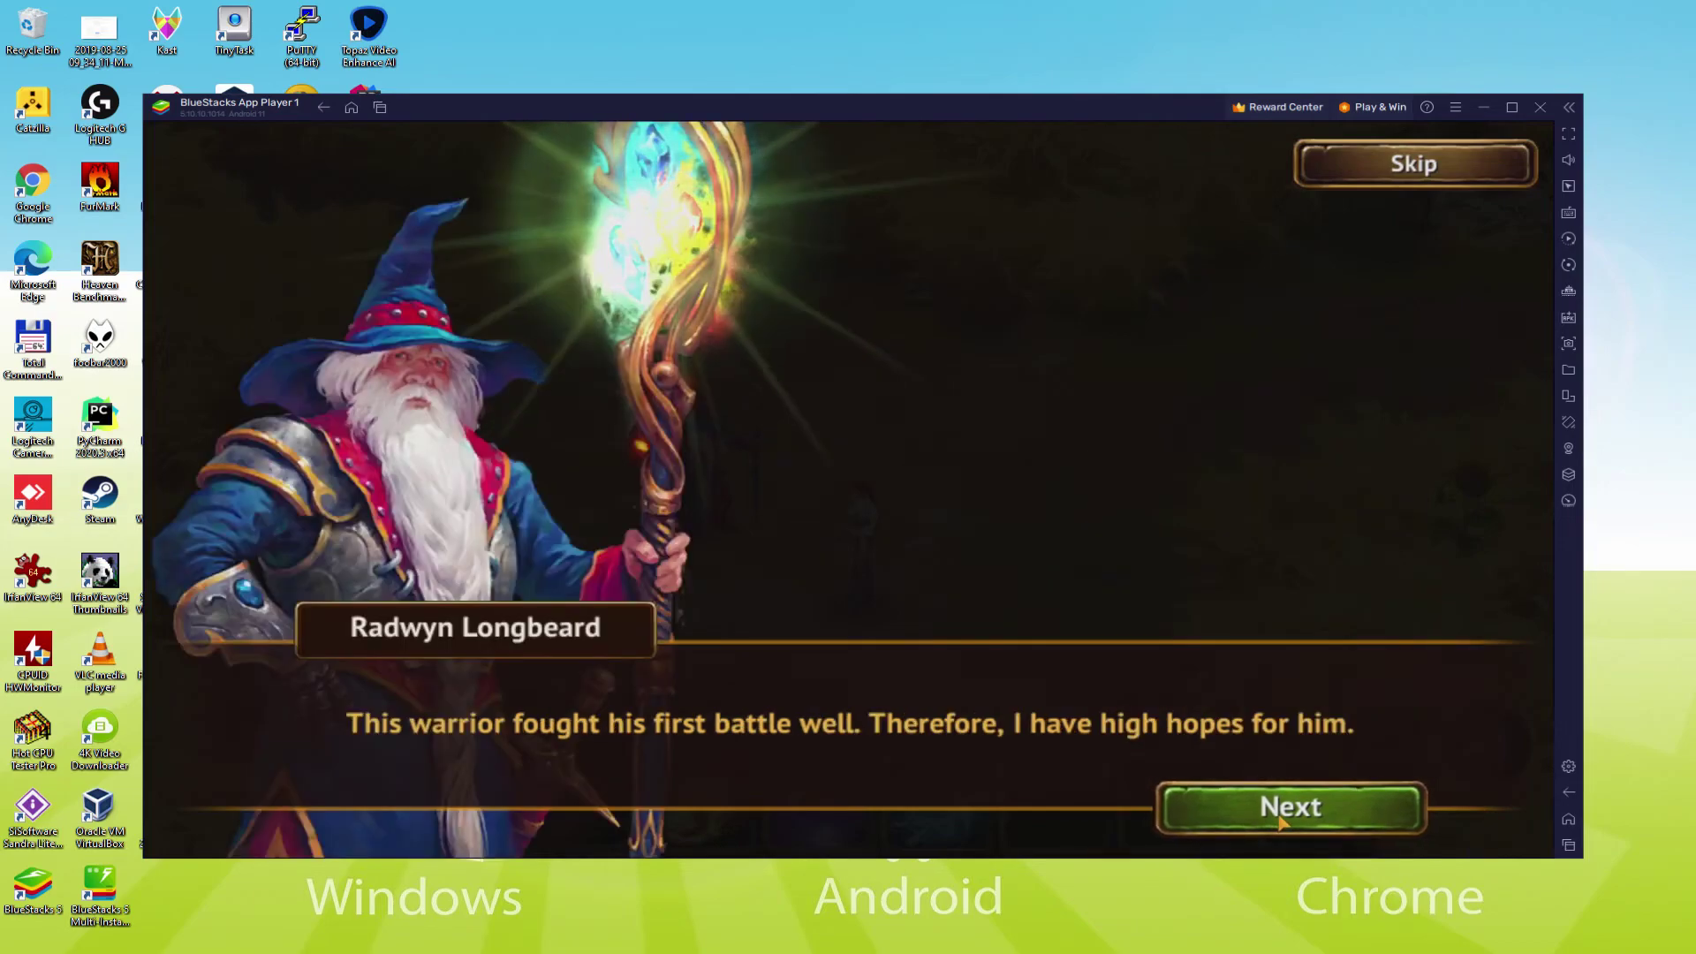
left_click(1283, 809)
left_click(1283, 817)
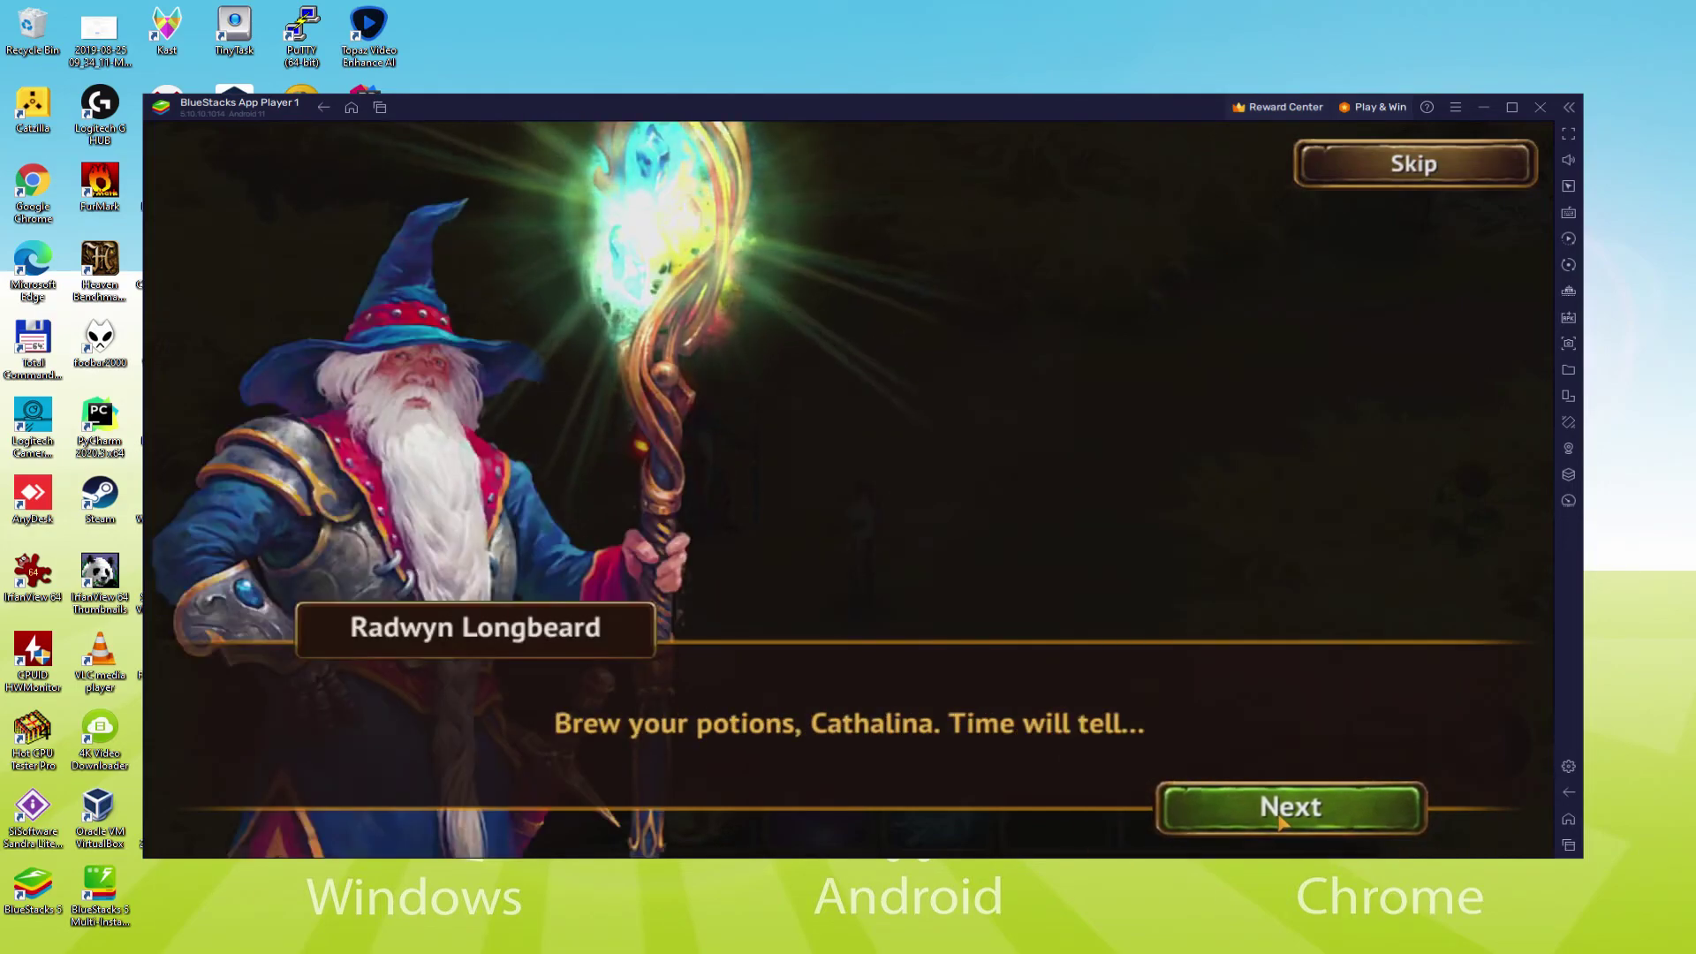
left_click(1283, 817)
left_click(1281, 814)
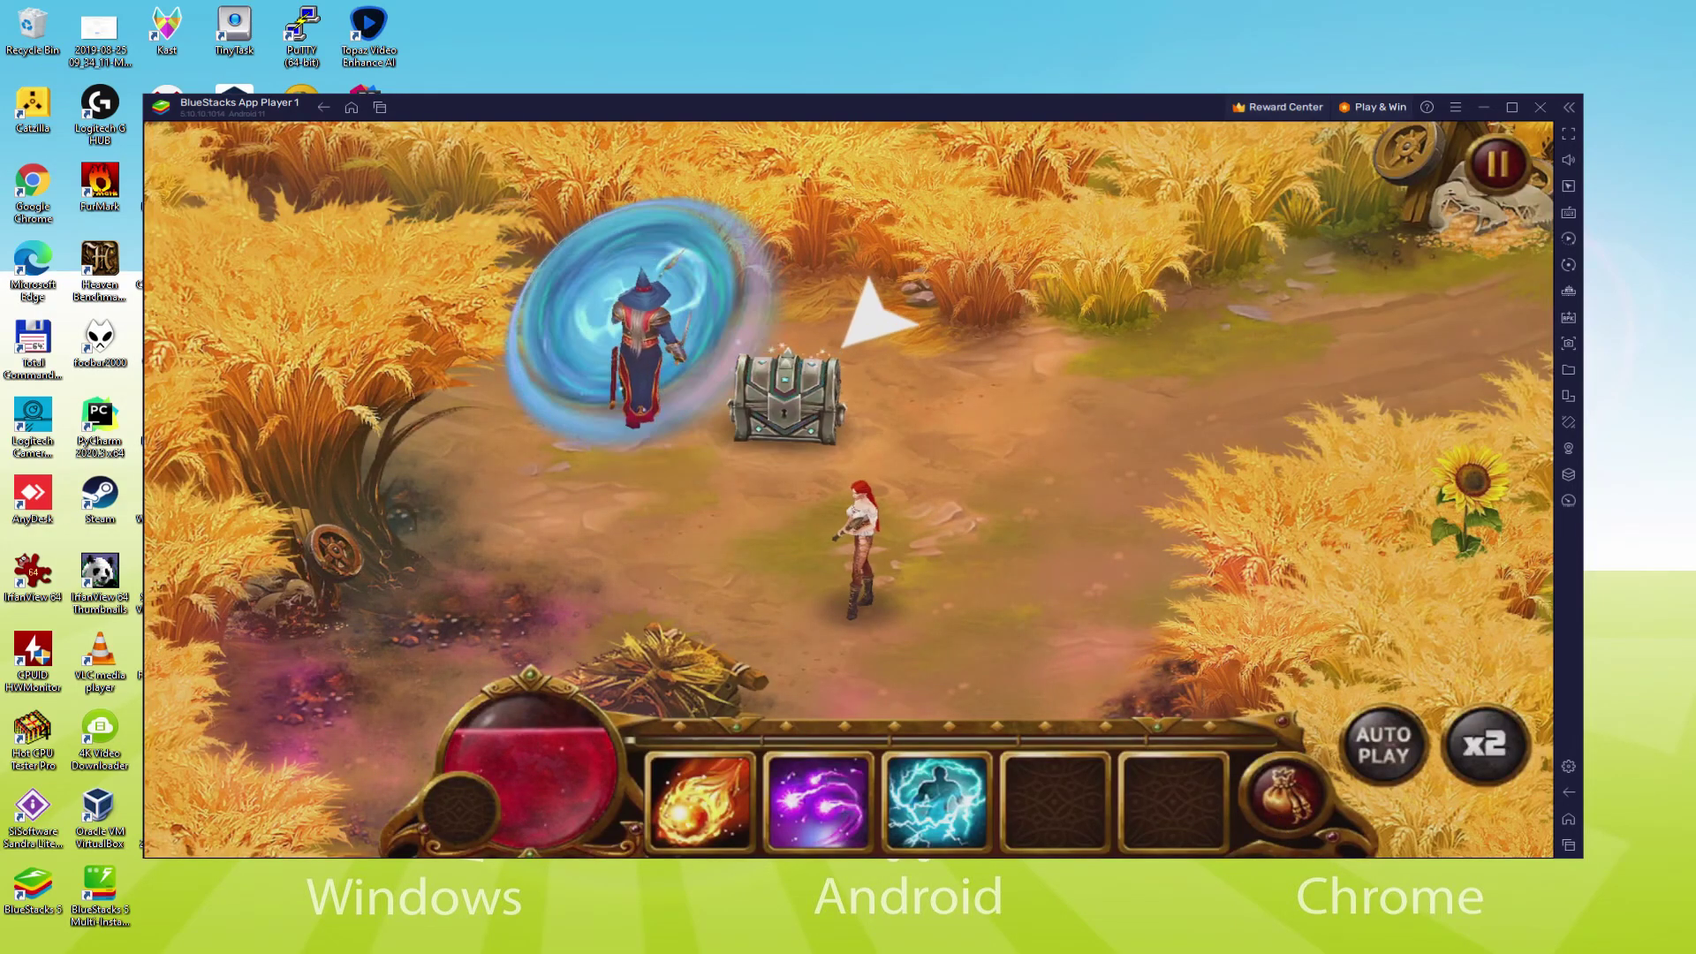
left_click(802, 392)
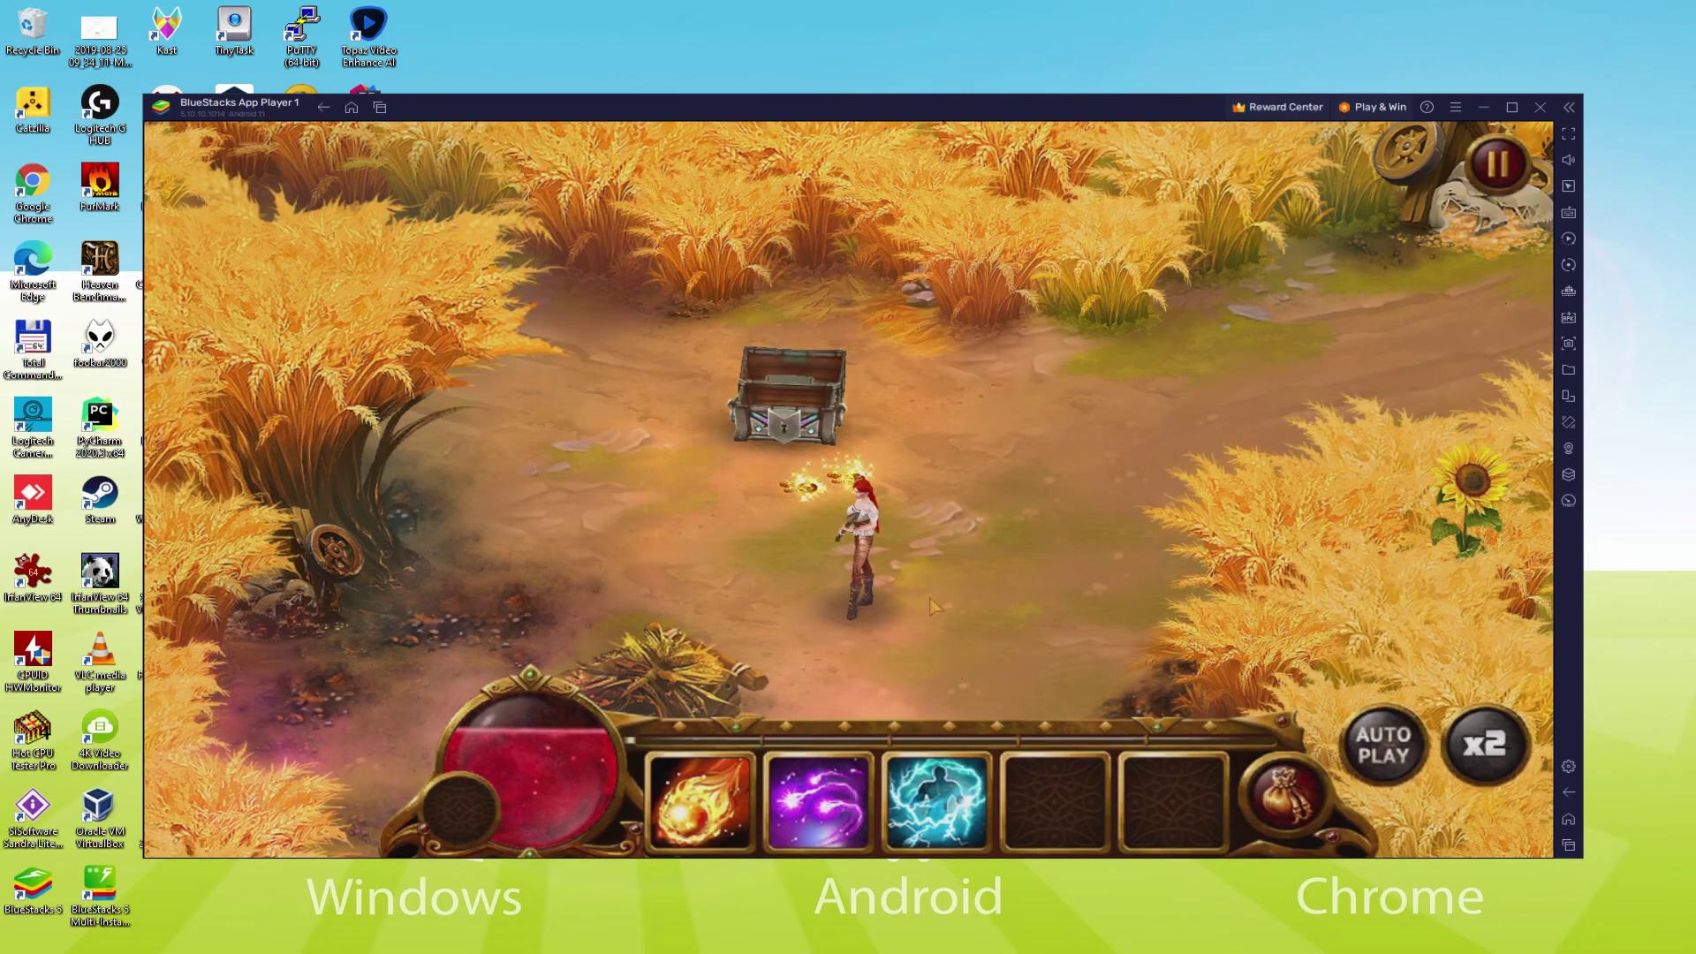